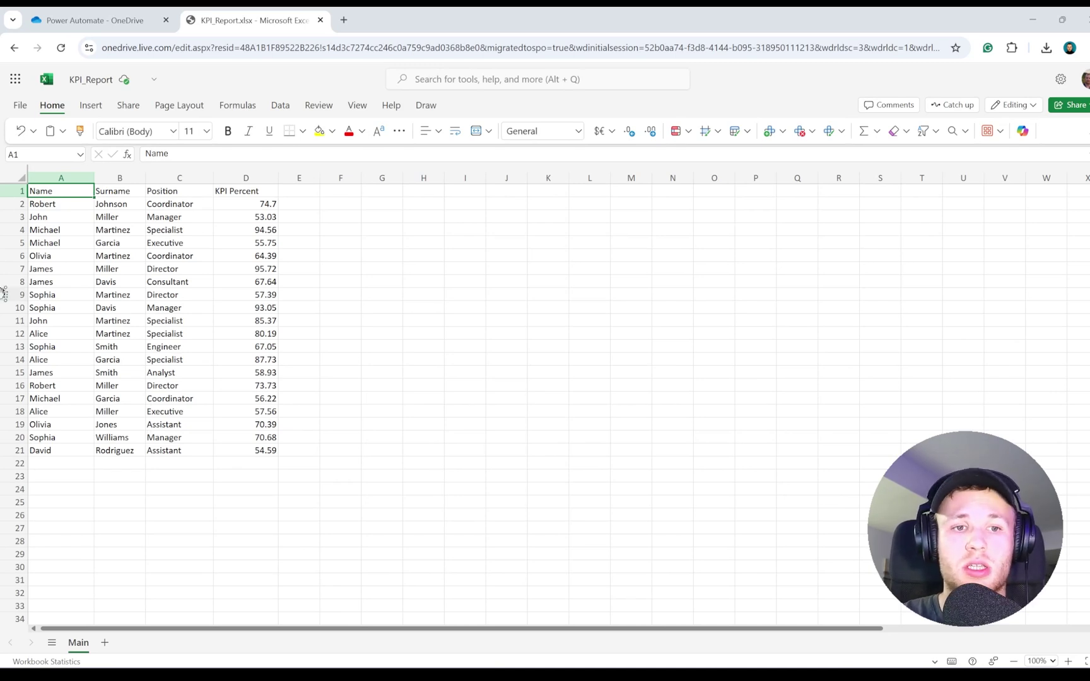
Select the KPI data block A1:D21 in the KPI_Report workbook.
left_click_drag(59, 193, 253, 450)
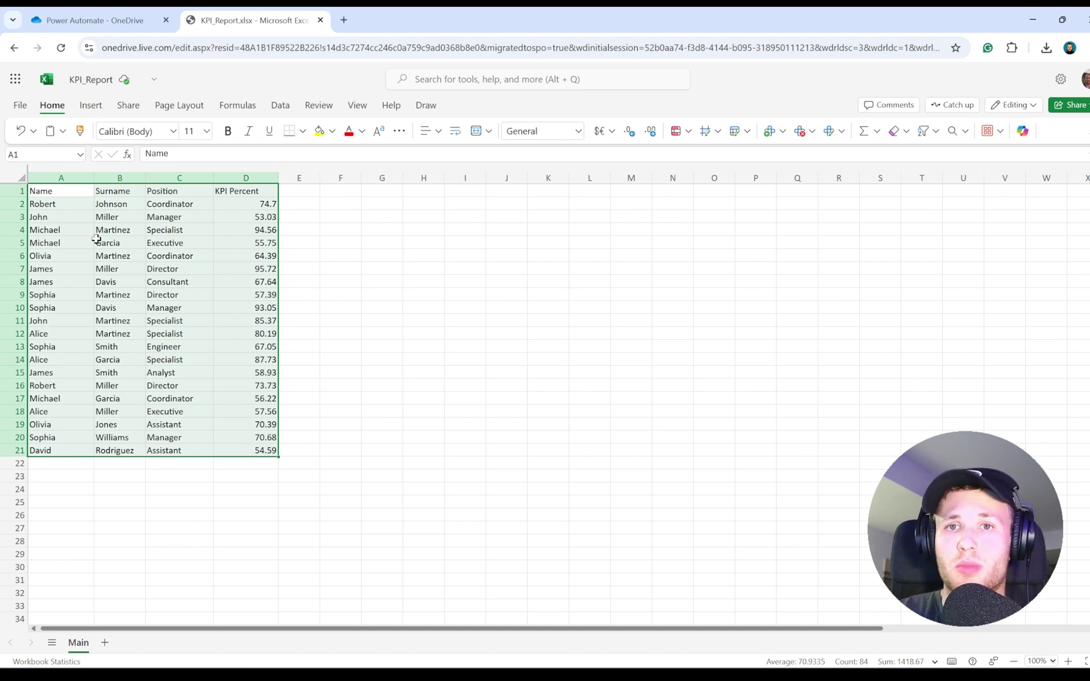
left_click_drag(63, 194, 256, 449)
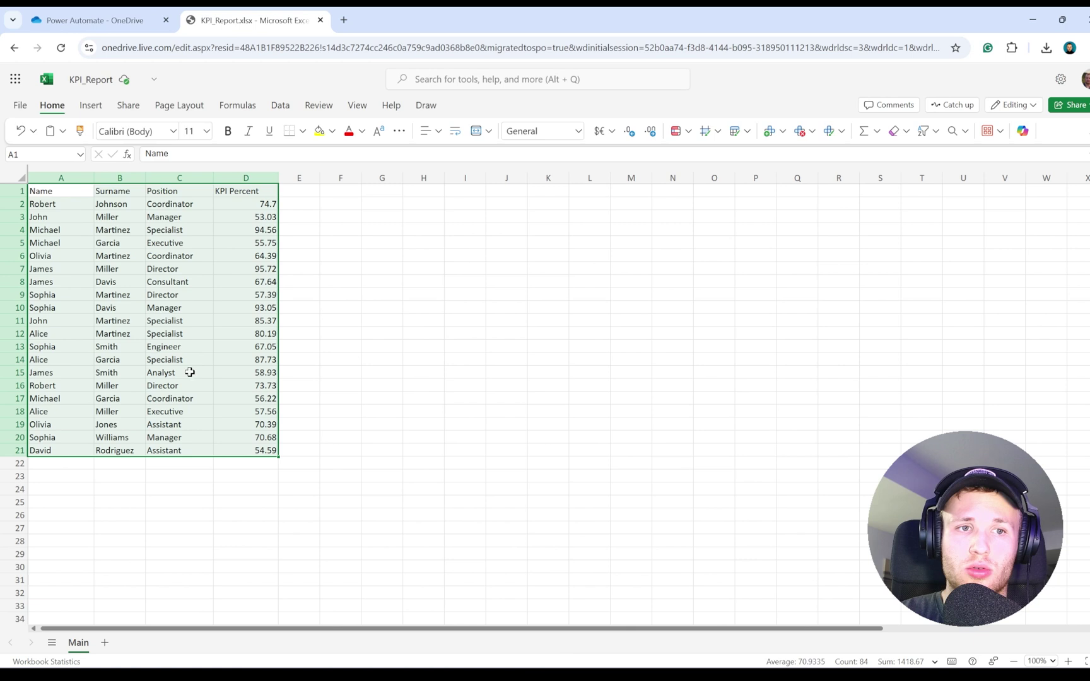
Turn the range A1:D21 into a table with headers.
left_click(90, 106)
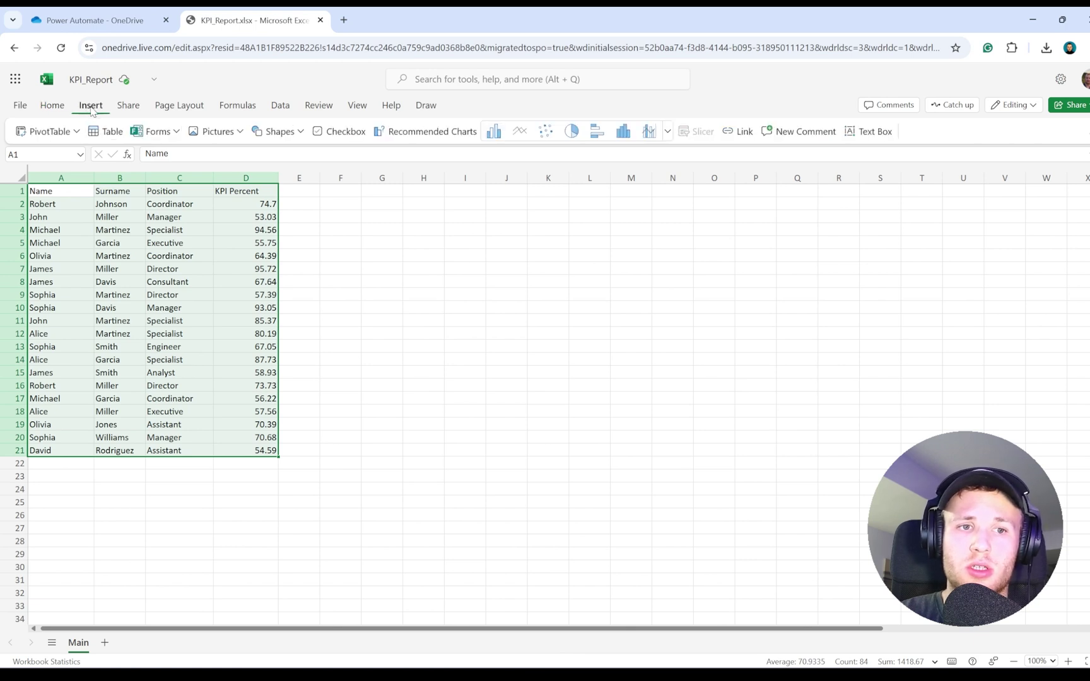
left_click_drag(70, 192, 265, 450)
left_click(102, 134)
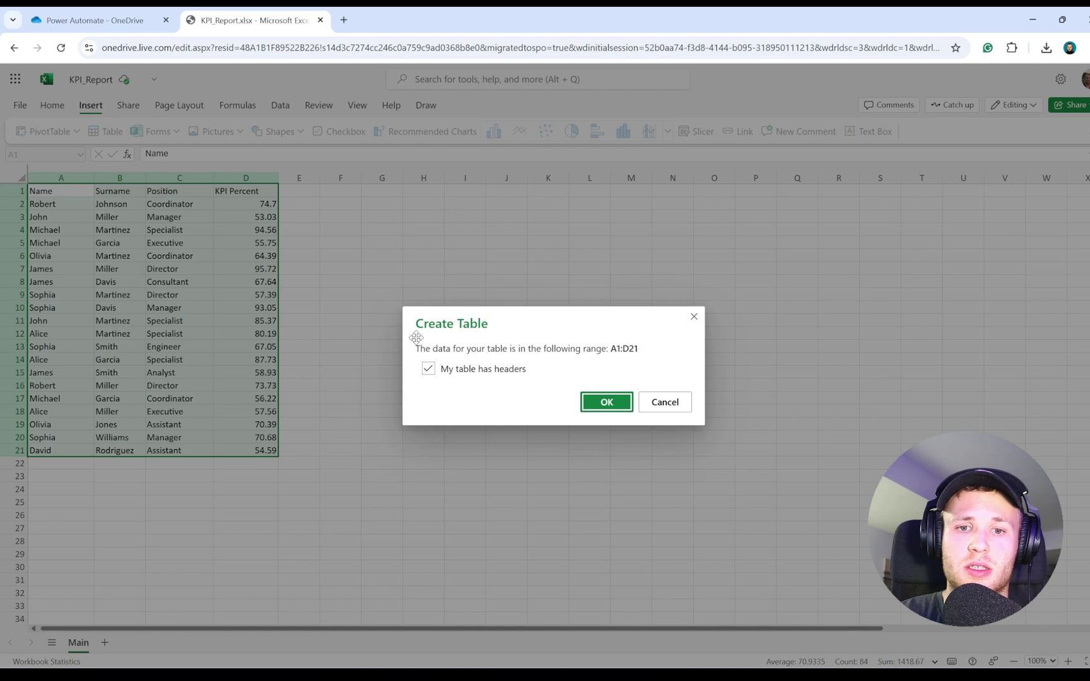
left_click(598, 407)
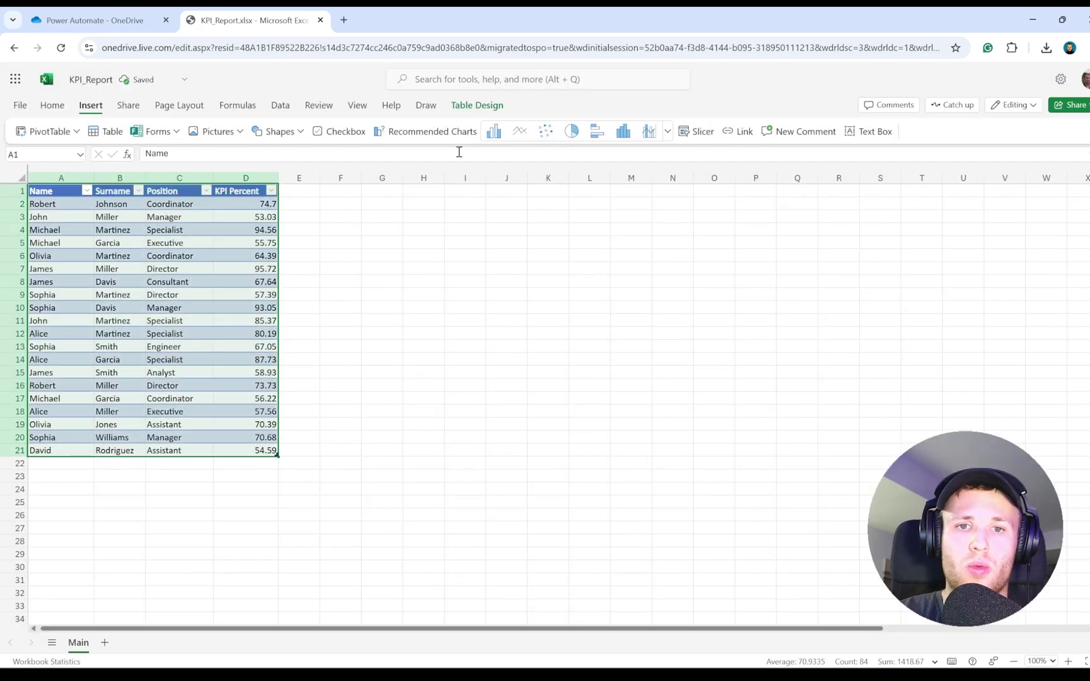
Rename the new table to KPI_Table.
left_click(471, 108)
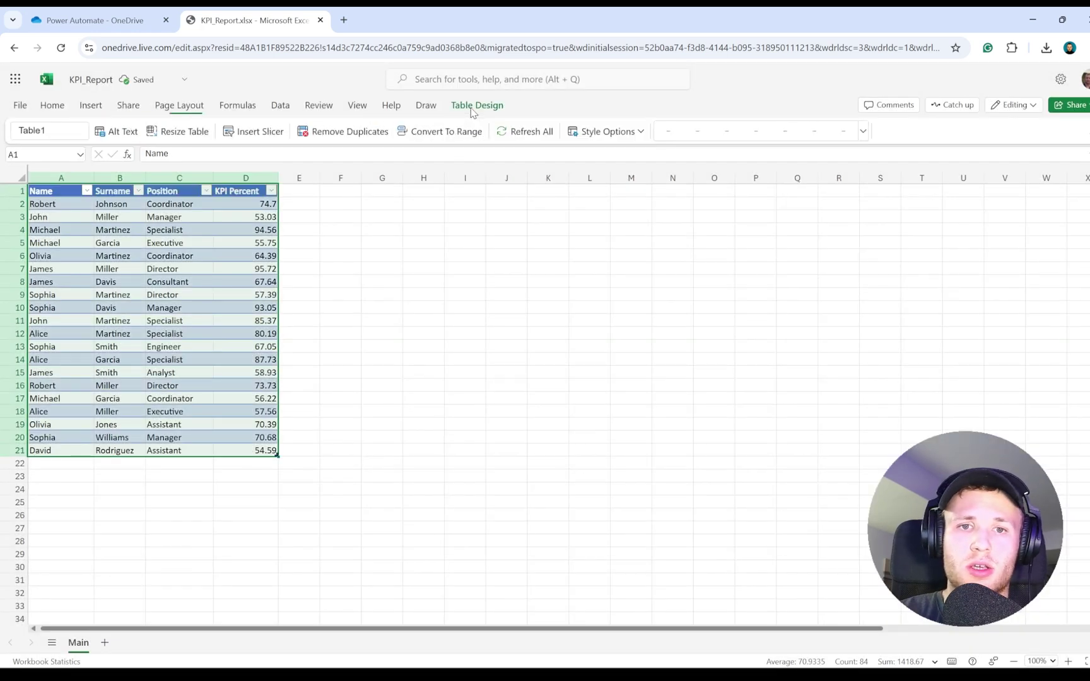
left_click(44, 131)
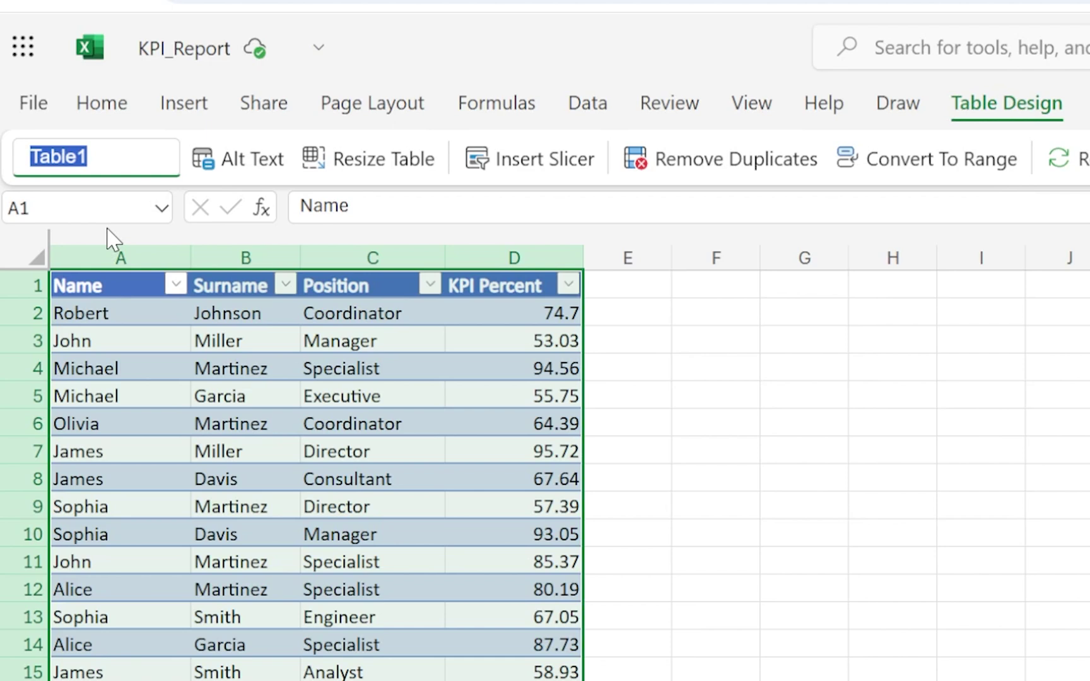
type("KPI+")
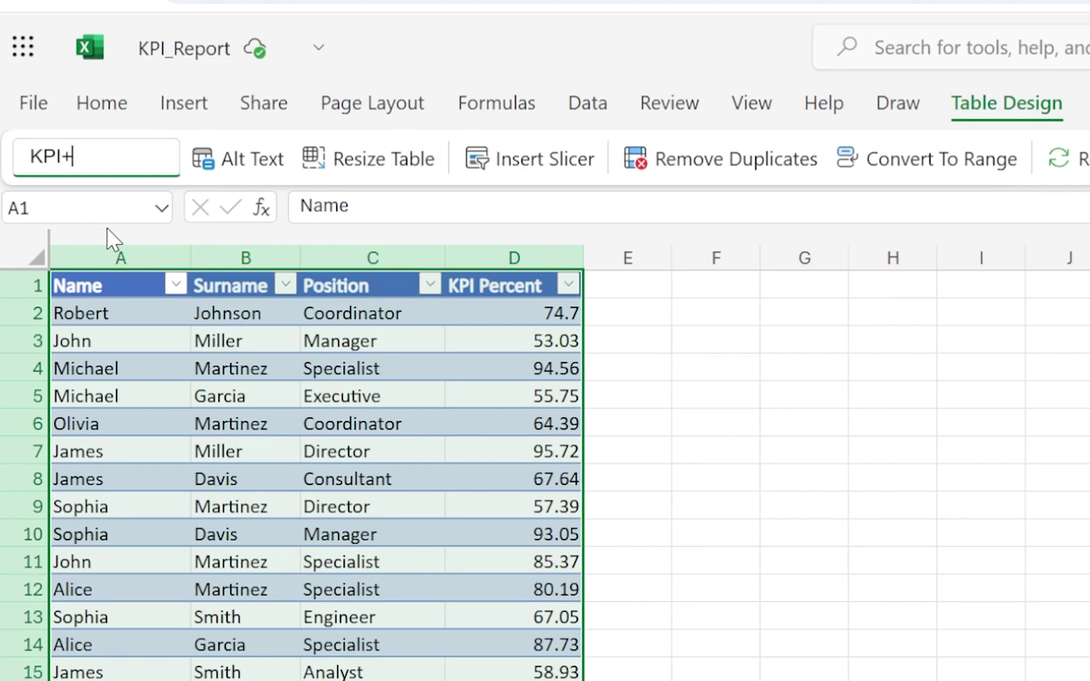
key("BackSpace")
type("_Table")
key("Return")
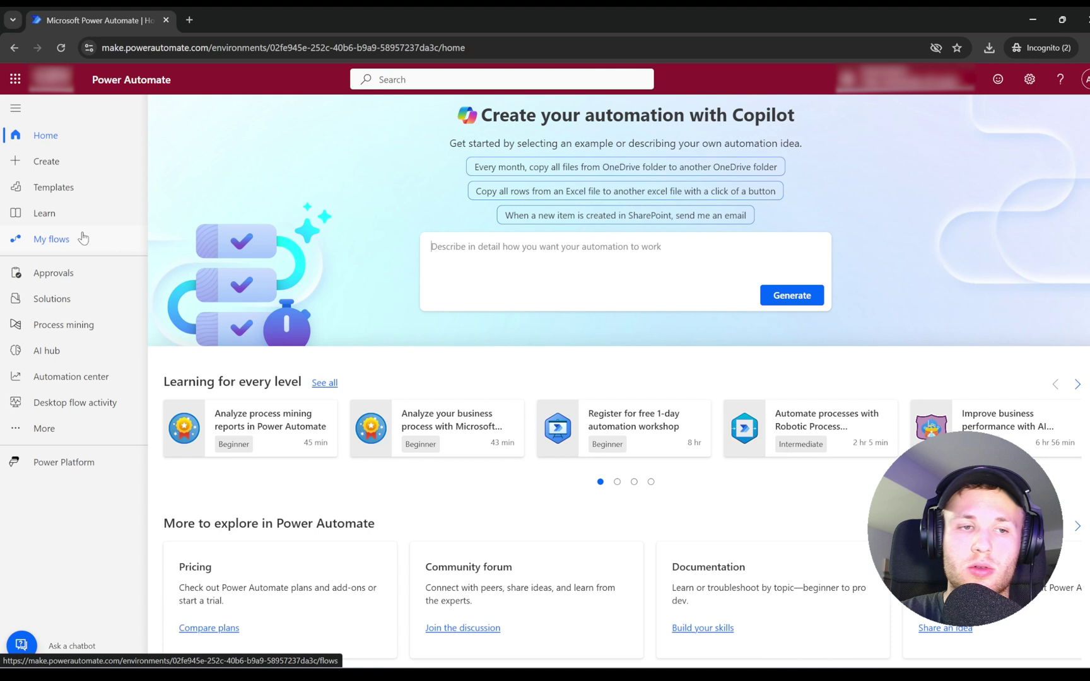
Create an instant cloud flow named Send KPIs Info with a manual trigger.
left_click(72, 166)
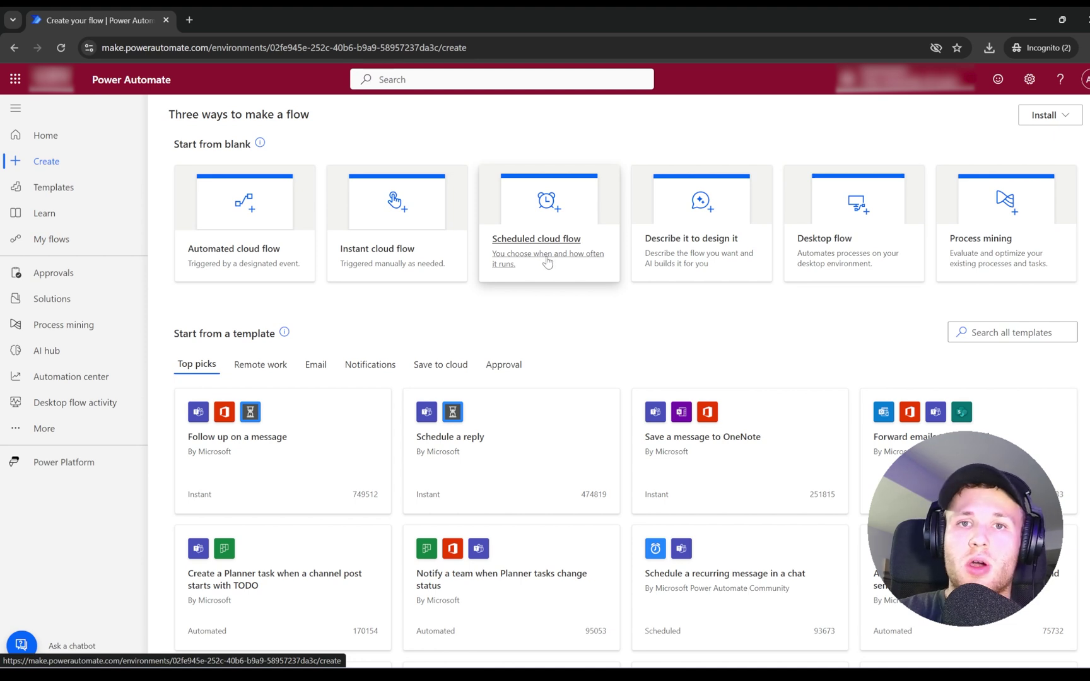
left_click(383, 253)
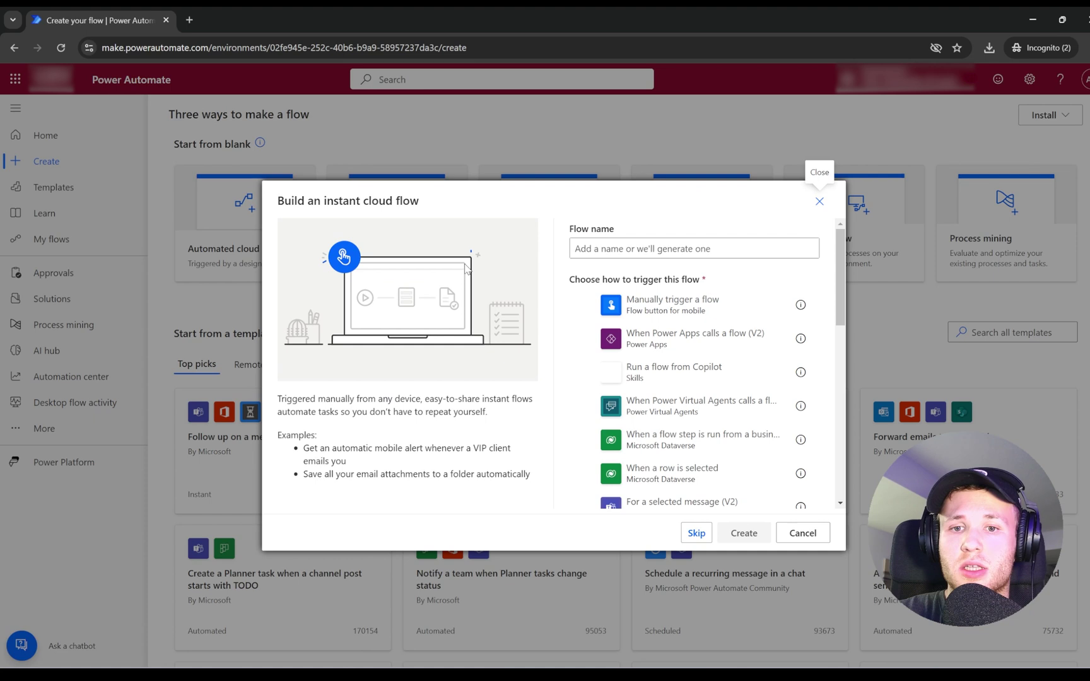
left_click(574, 248)
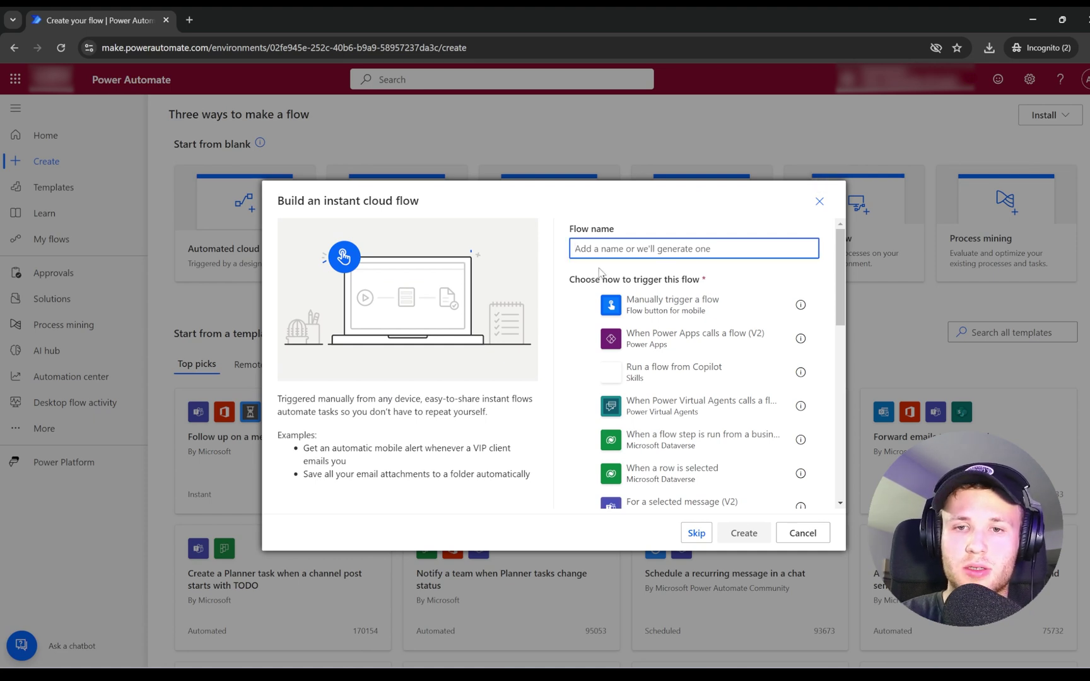
type("Se")
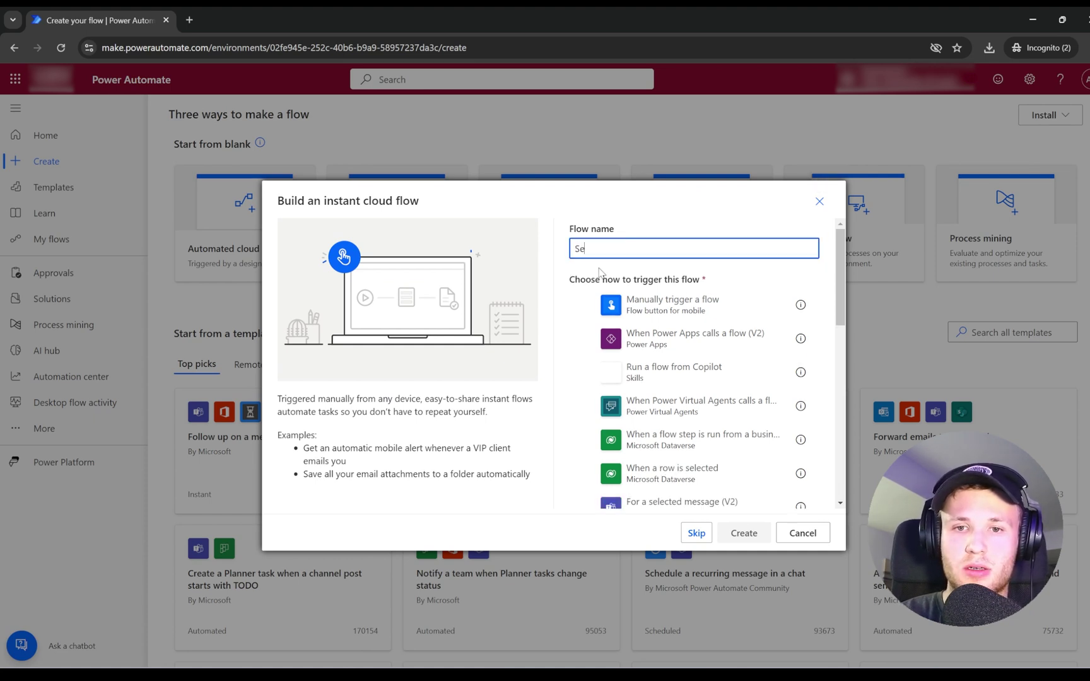
type("nd KPIs Info")
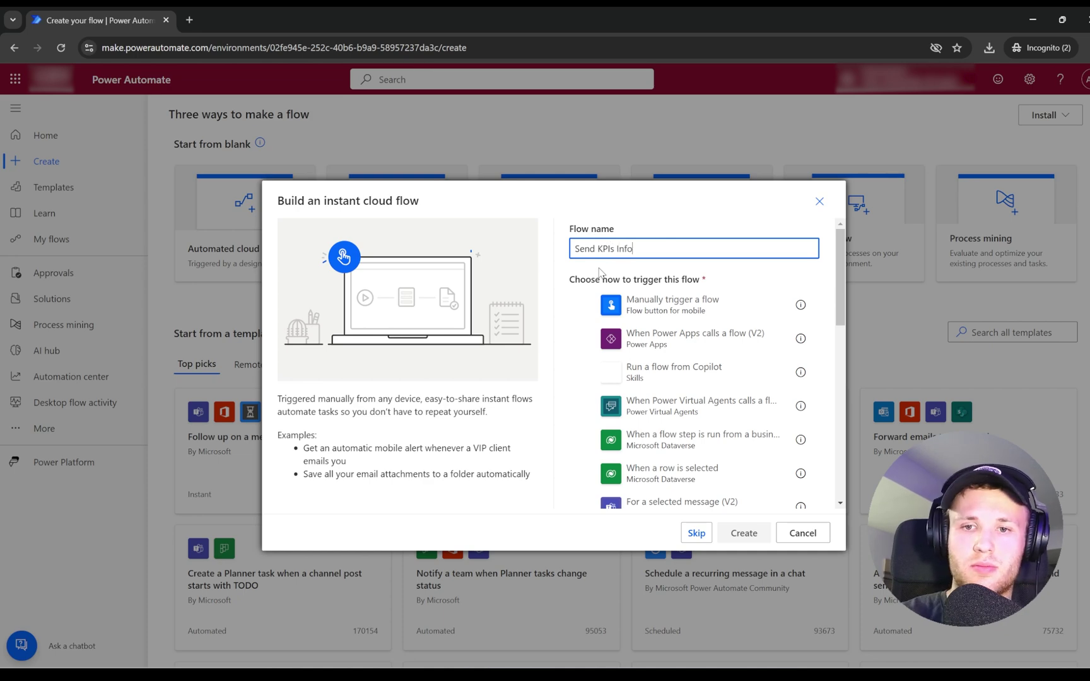
left_click(687, 312)
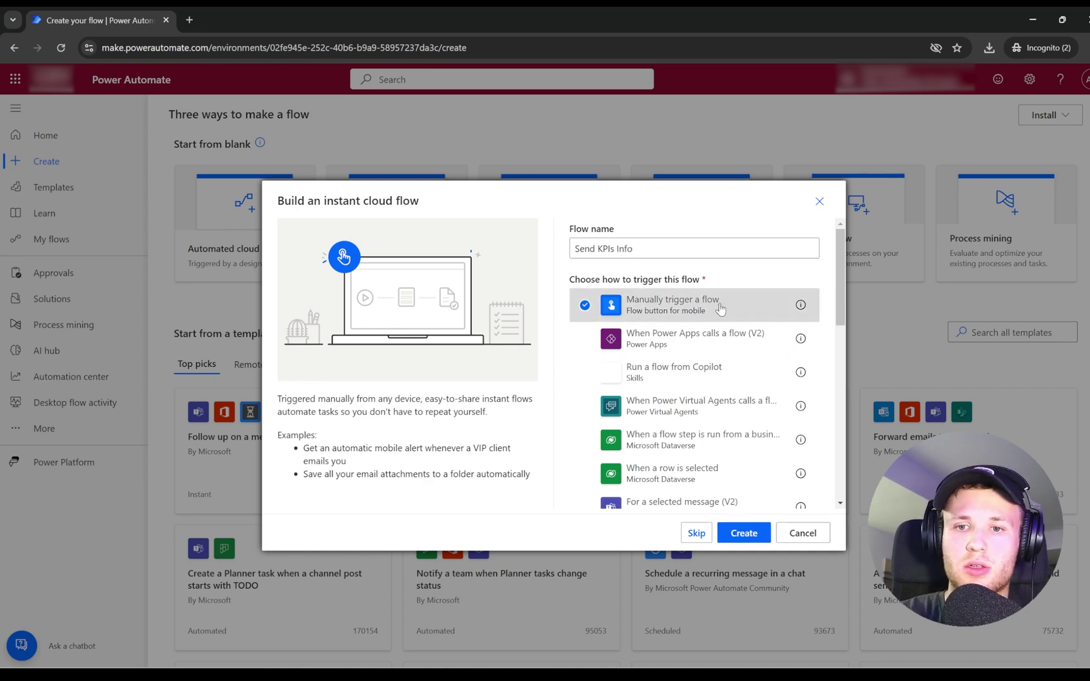
left_click(744, 532)
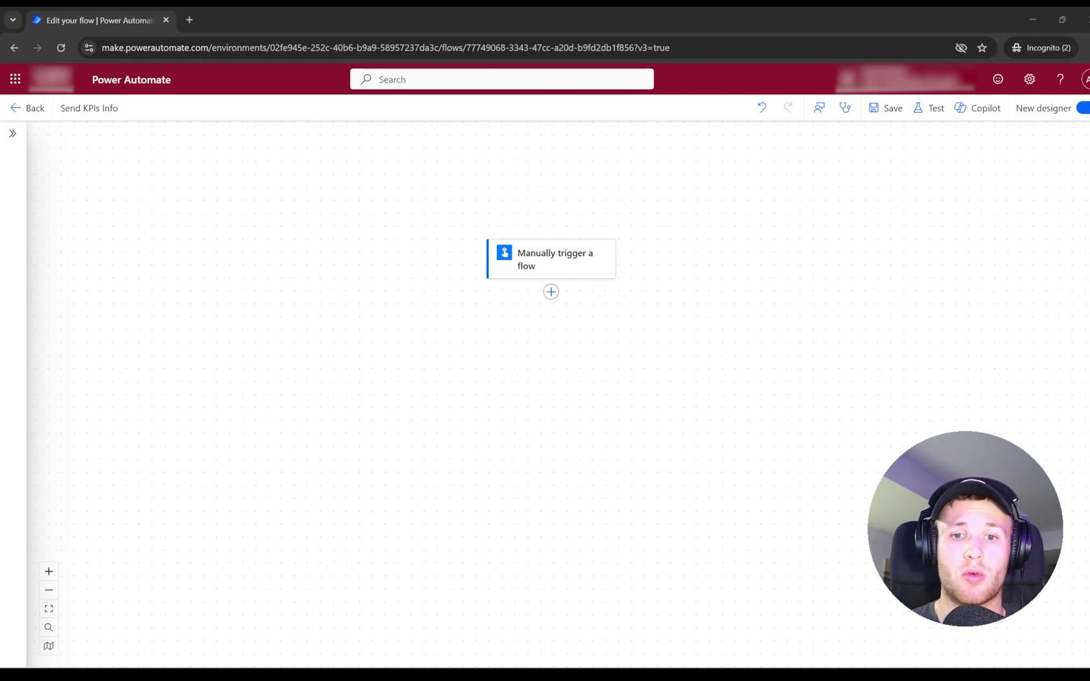
Add an Excel Online 'List rows present in a table' step after the trigger.
left_click(551, 292)
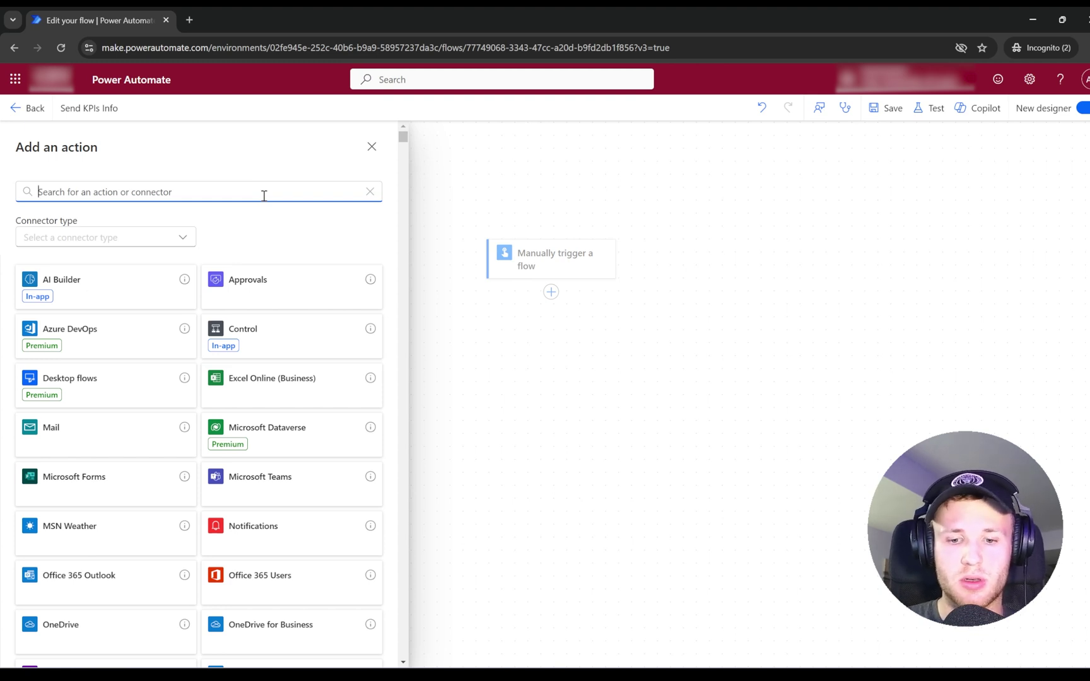
type("List Rows ")
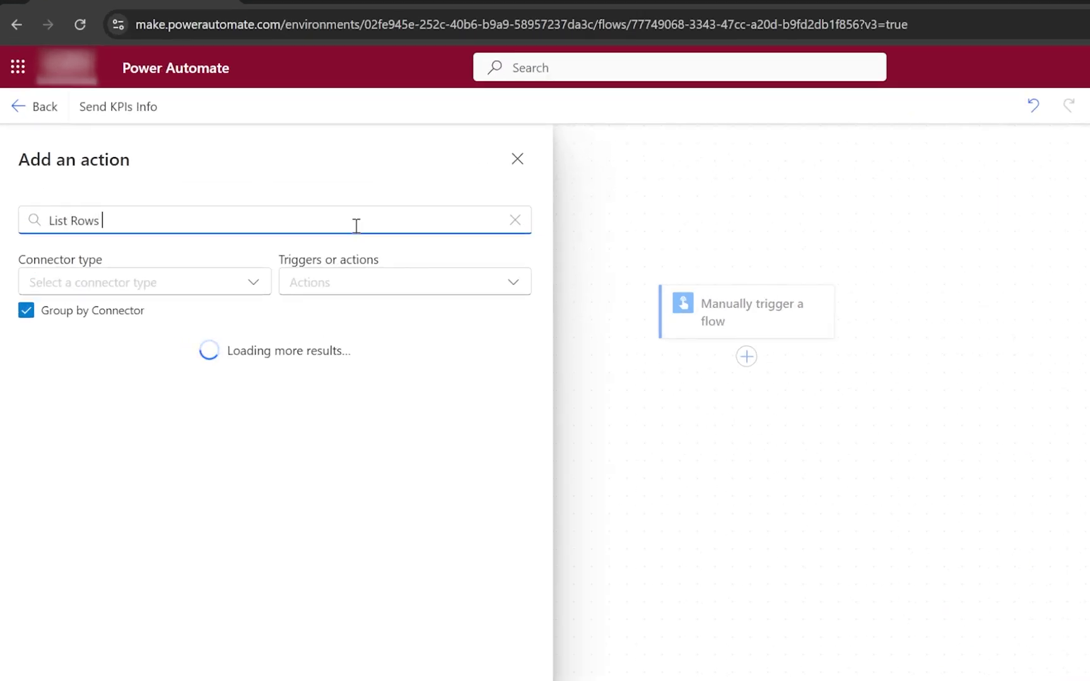
type("Present In A Table")
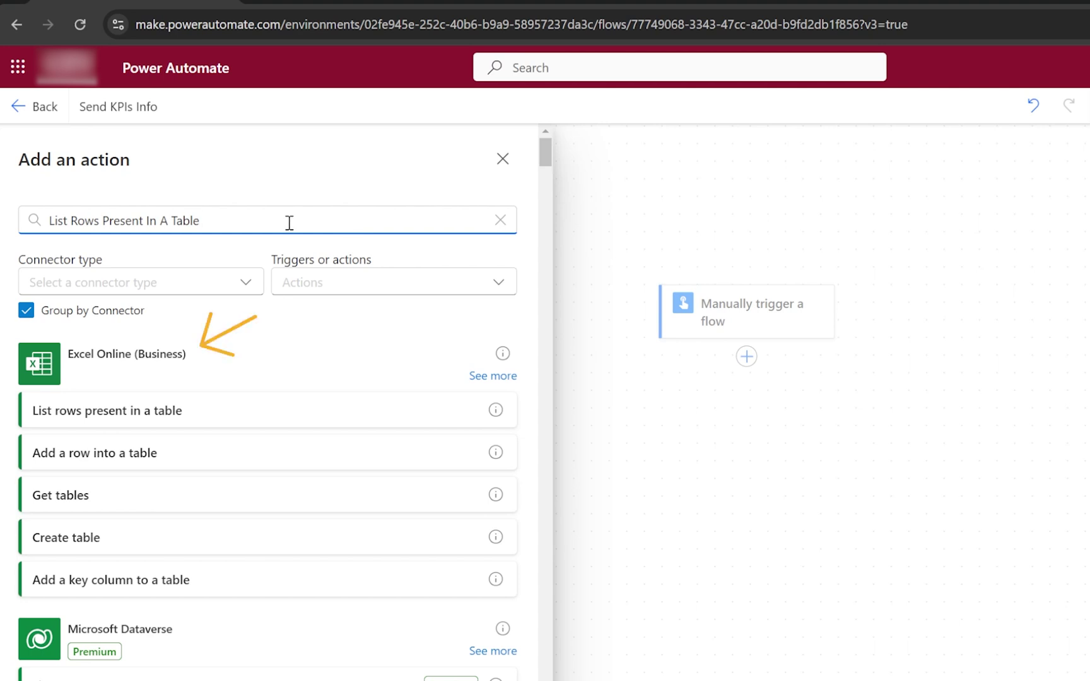
left_click(193, 357)
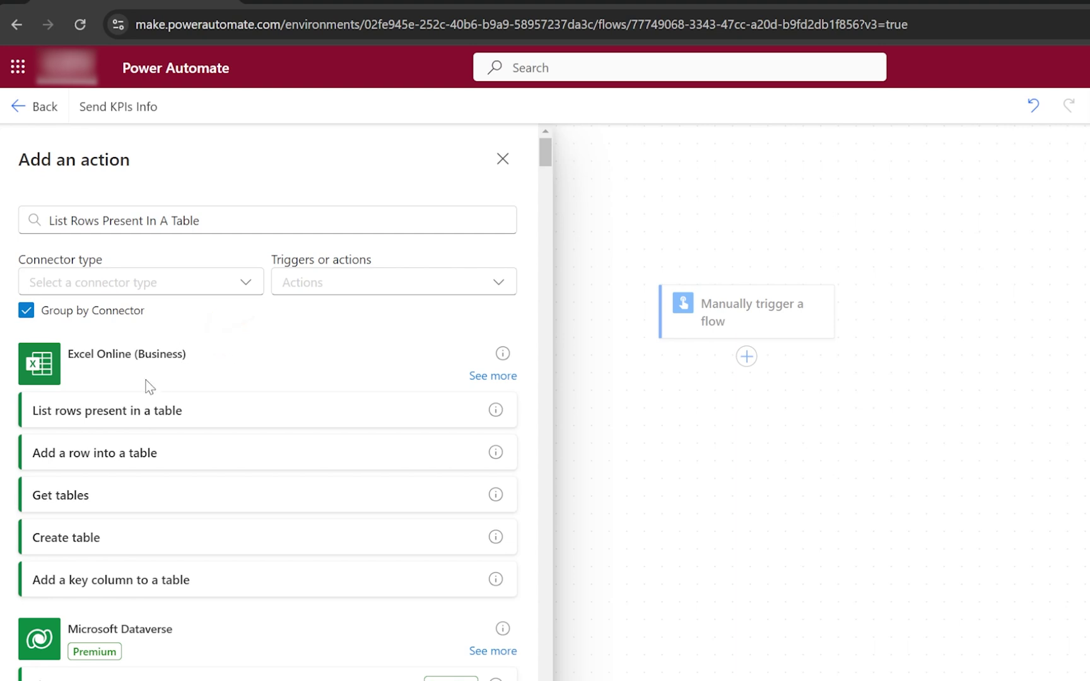
scroll(149, 386, "down", 20)
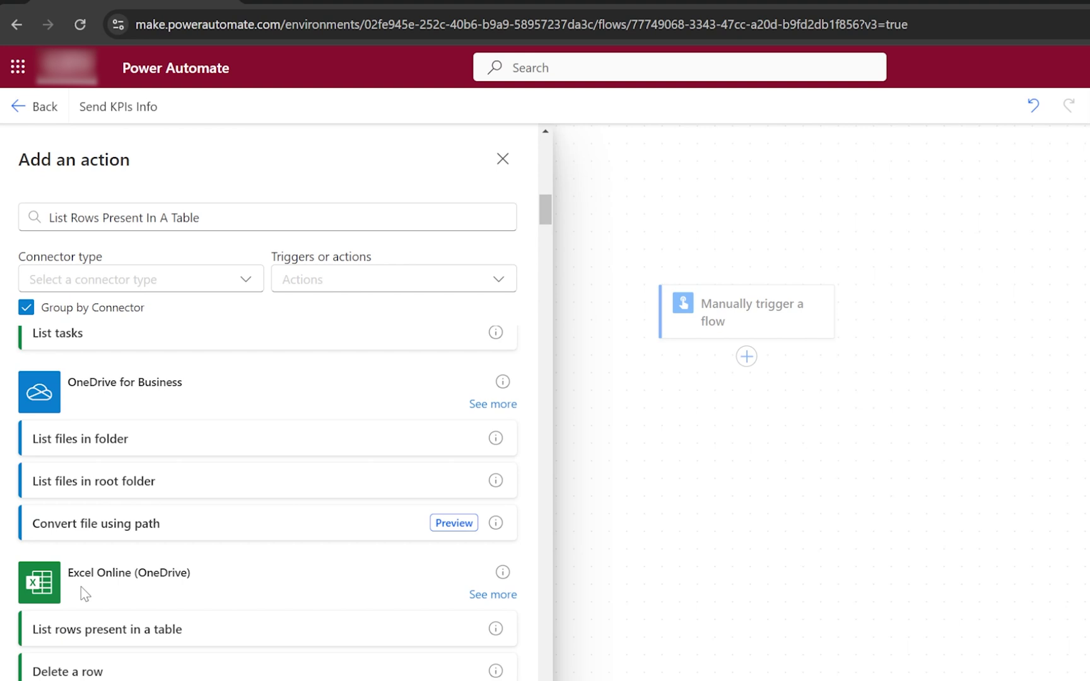
left_click(38, 633)
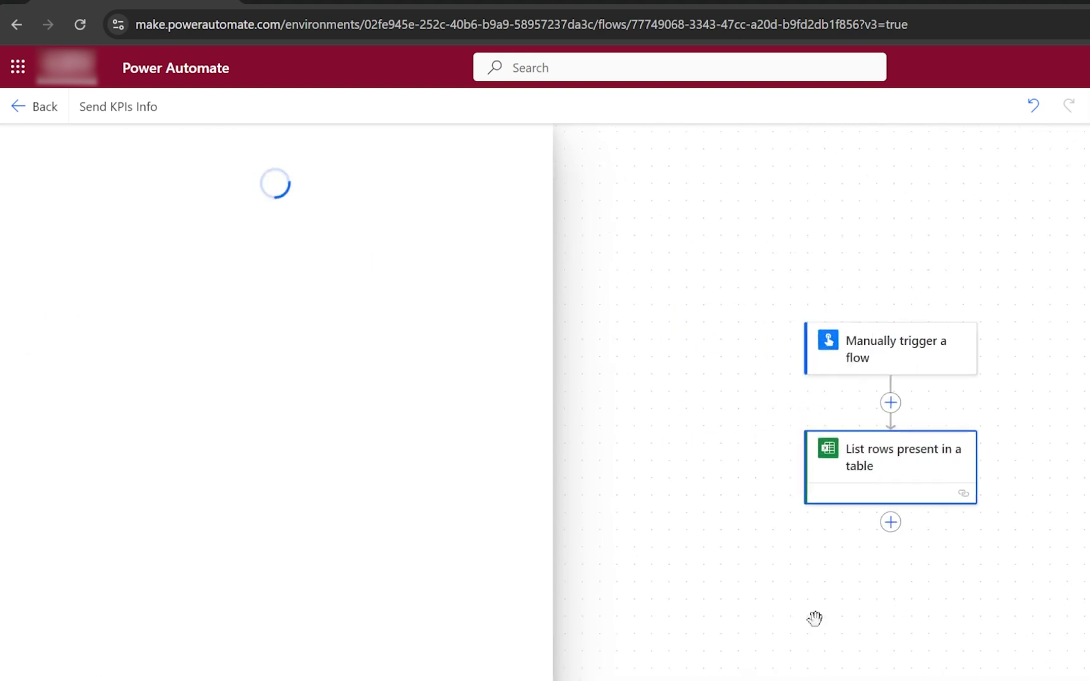
Point the step at KPI_Table in /Power Automate/KPI_Report.xlsx.
left_click(523, 287)
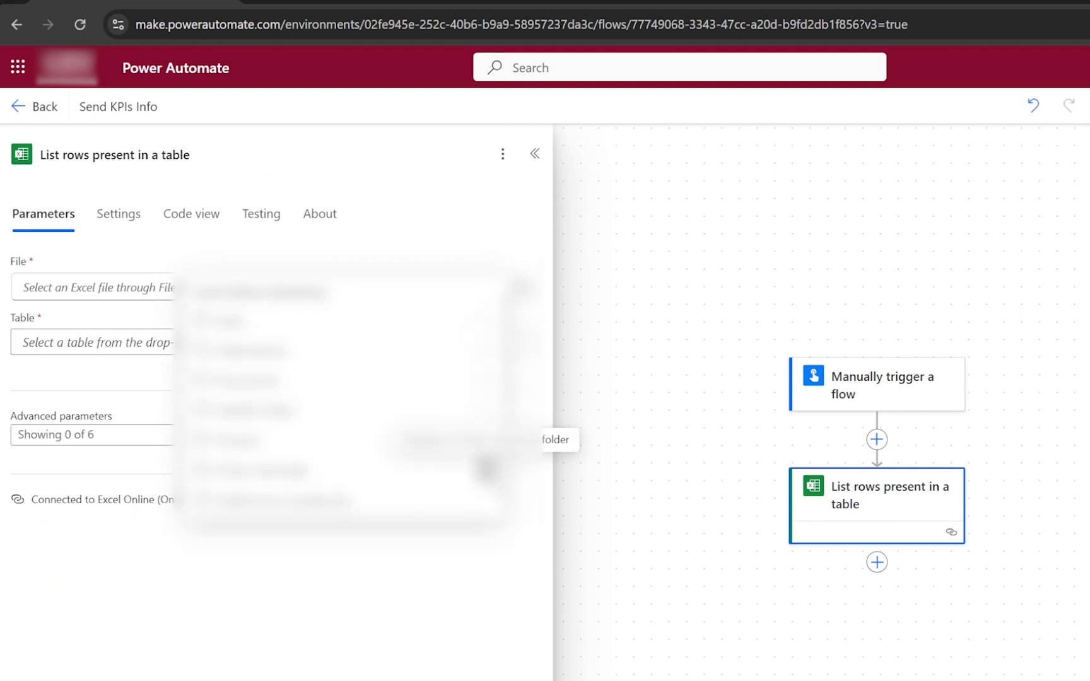
left_click(486, 439)
left_click(315, 354)
left_click(416, 348)
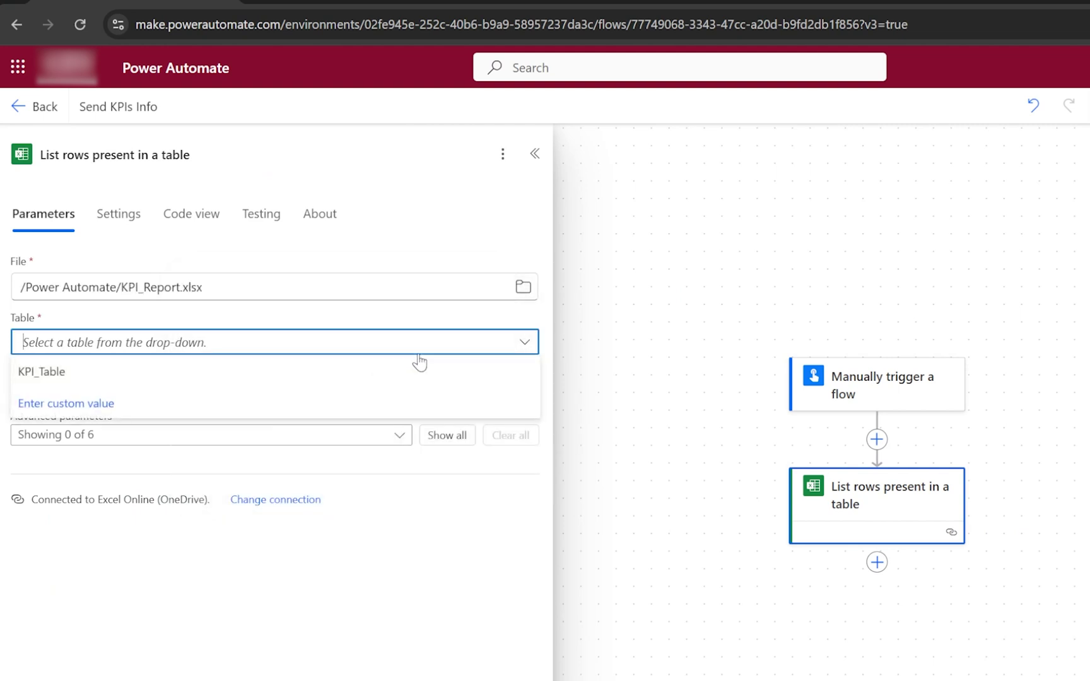
left_click(357, 374)
scroll(630, 309, "down", 3)
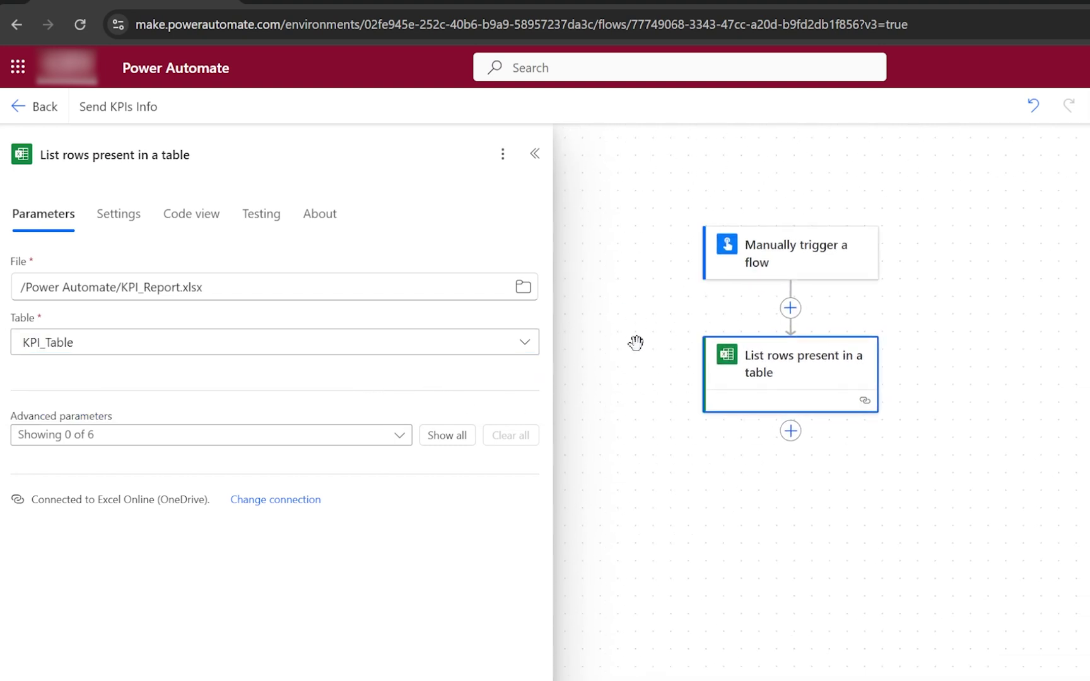
Add a Select action whose From field uses the Excel step's body/value.
left_click(822, 383)
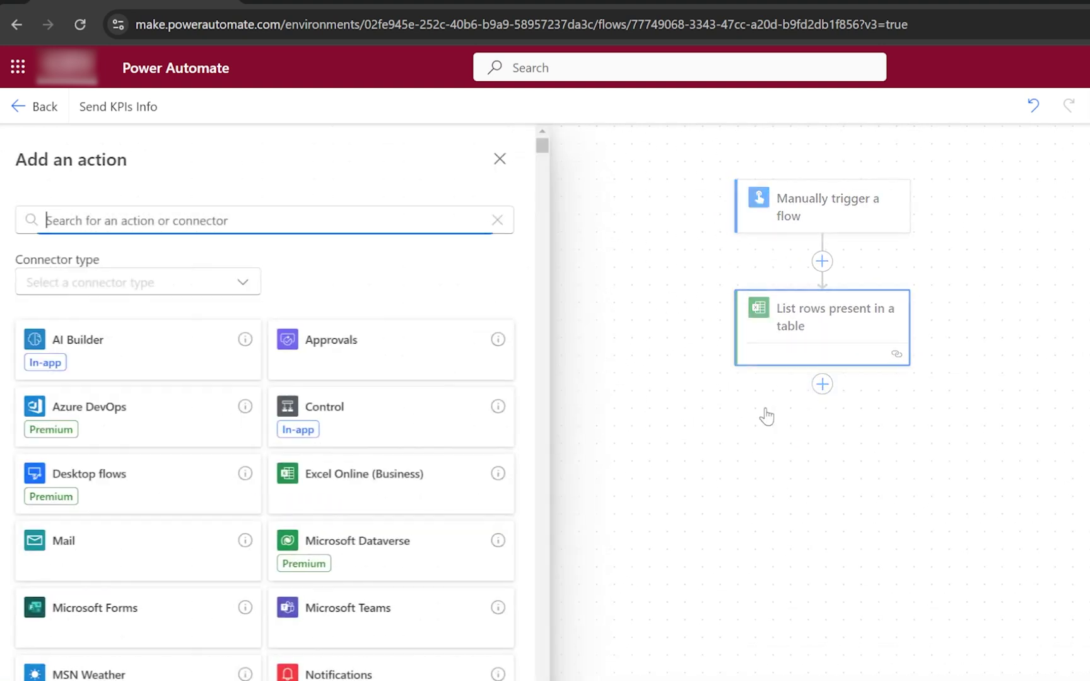
left_click(258, 225)
type("Select")
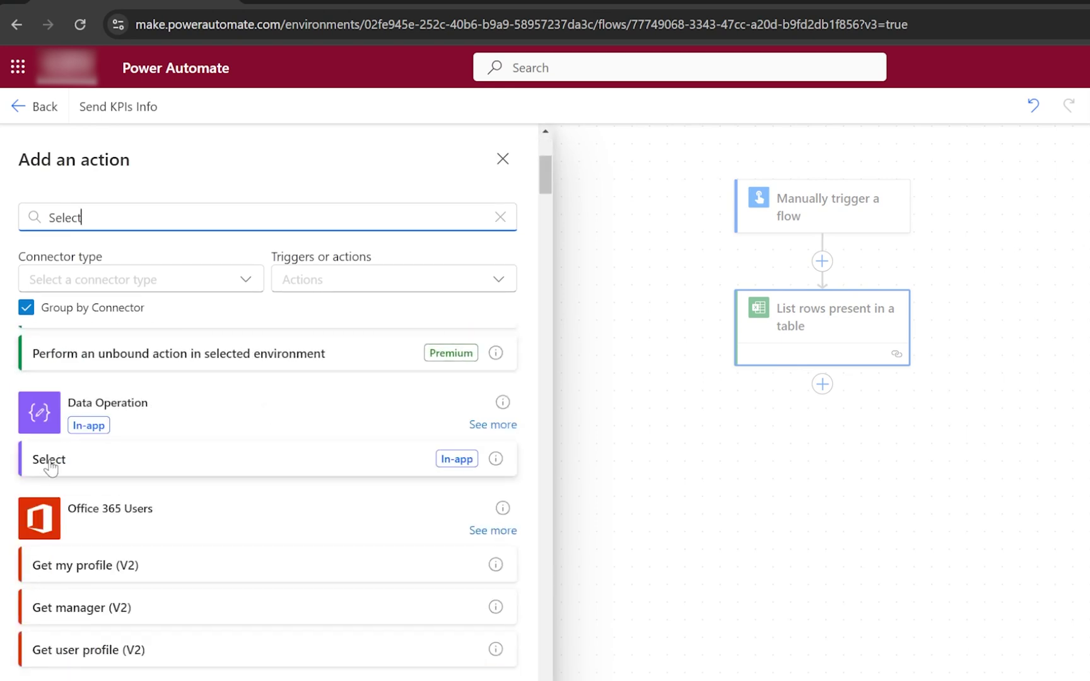
left_click(47, 464)
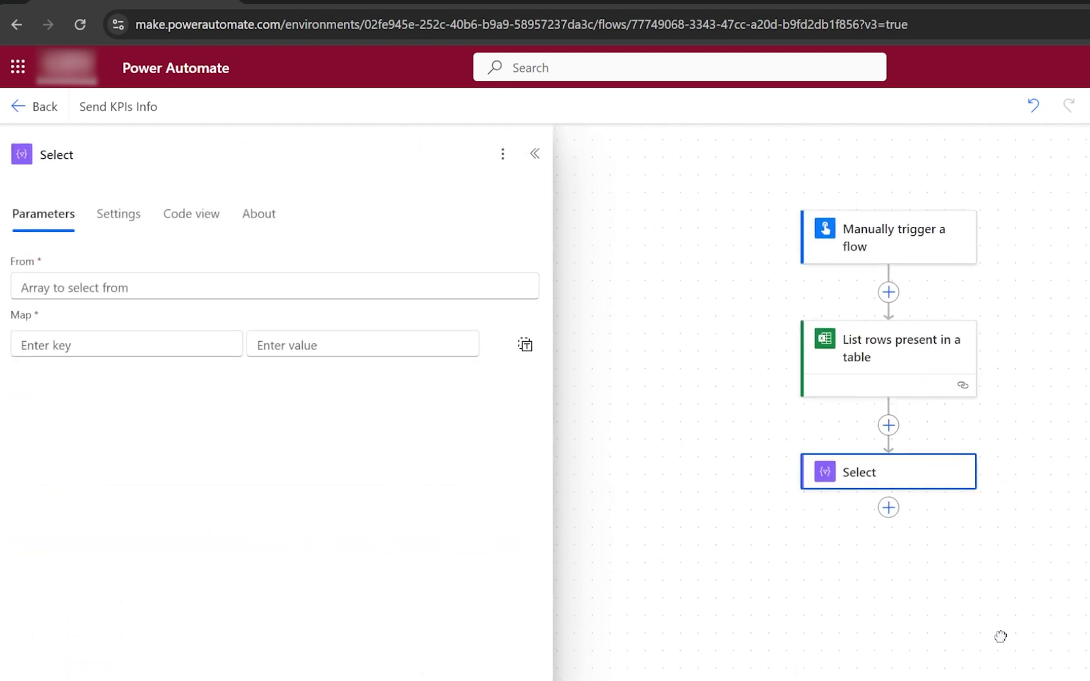
left_click(478, 286)
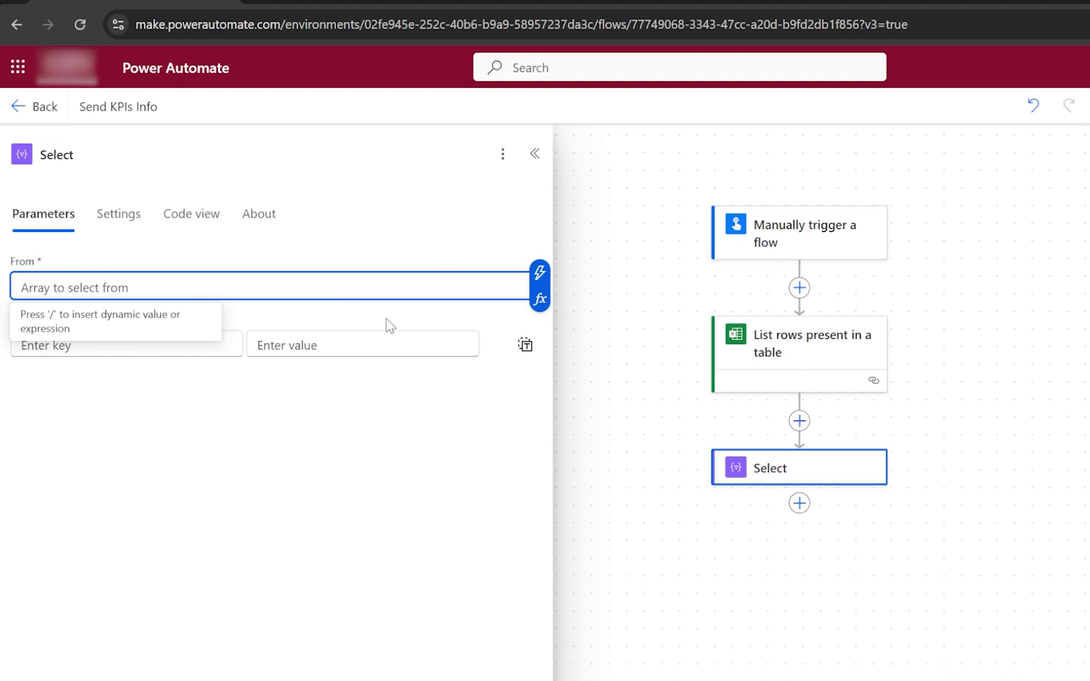
left_click(540, 299)
left_click(707, 456)
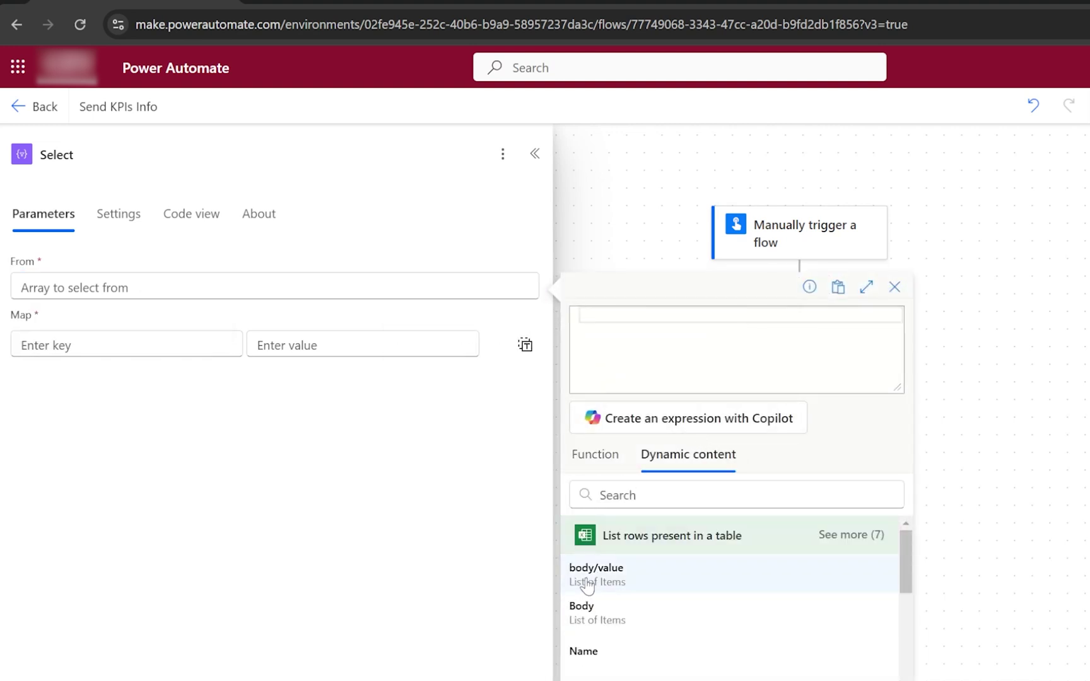
left_click(655, 572)
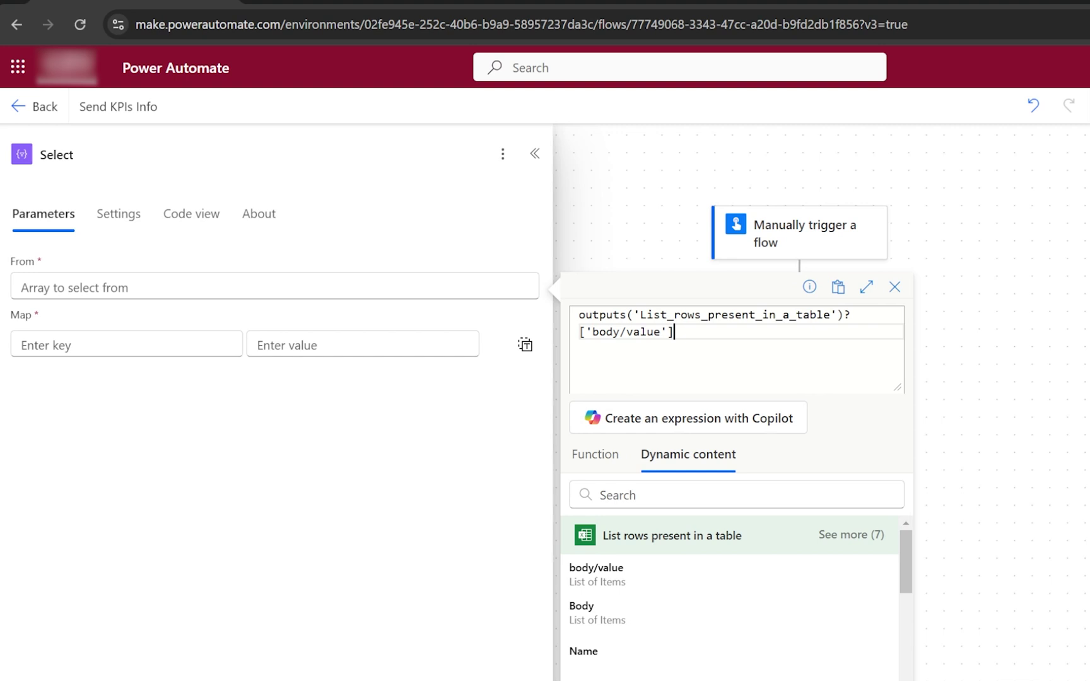
left_click(1050, 625)
left_click_drag(1028, 540, 1085, 546)
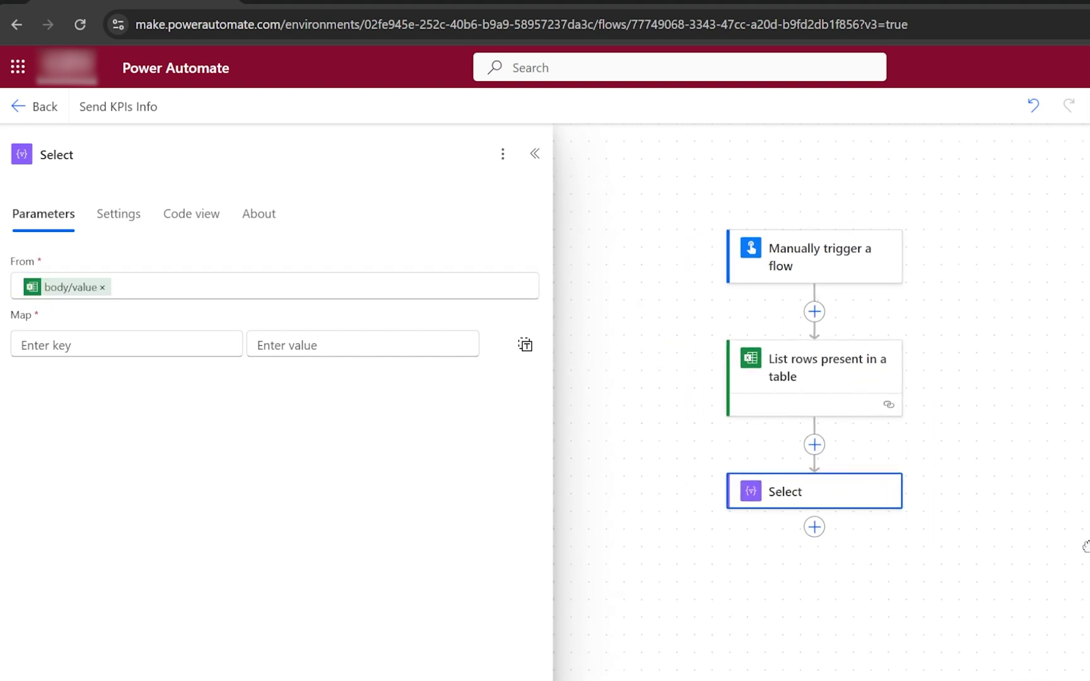
Rename the Excel step to 'Get Employees KPI Records'.
left_click(817, 377)
left_click(204, 151)
key("ctrl+a")
type("G")
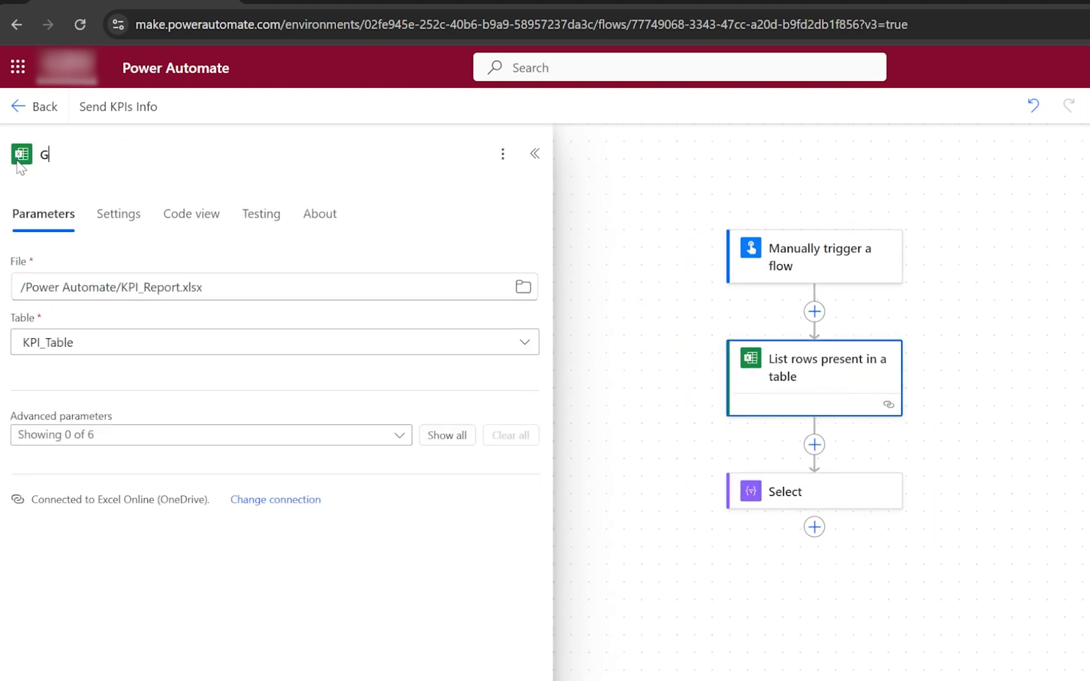
type("et Employees KPI R")
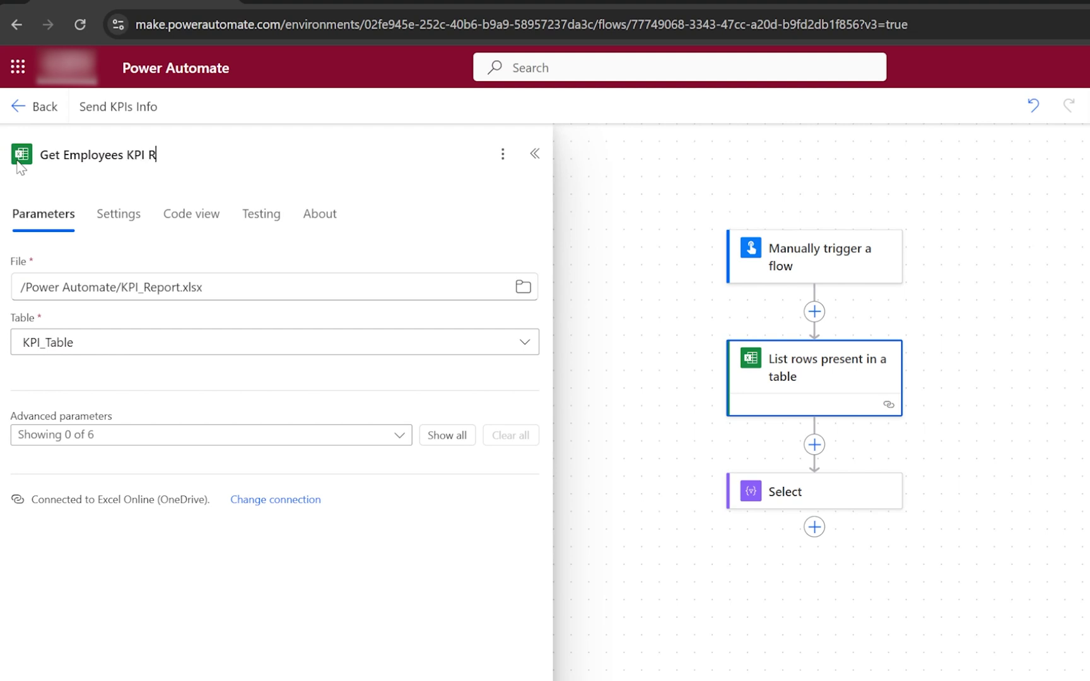
type("ecords")
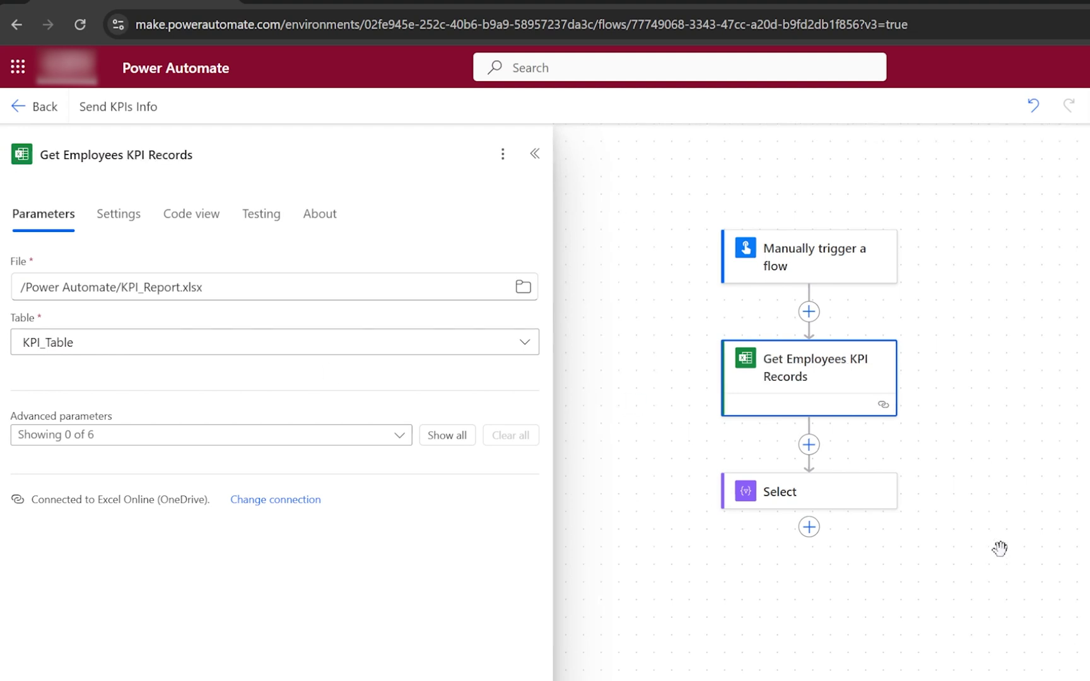
scroll(1015, 398, "down", 2)
left_click(863, 384)
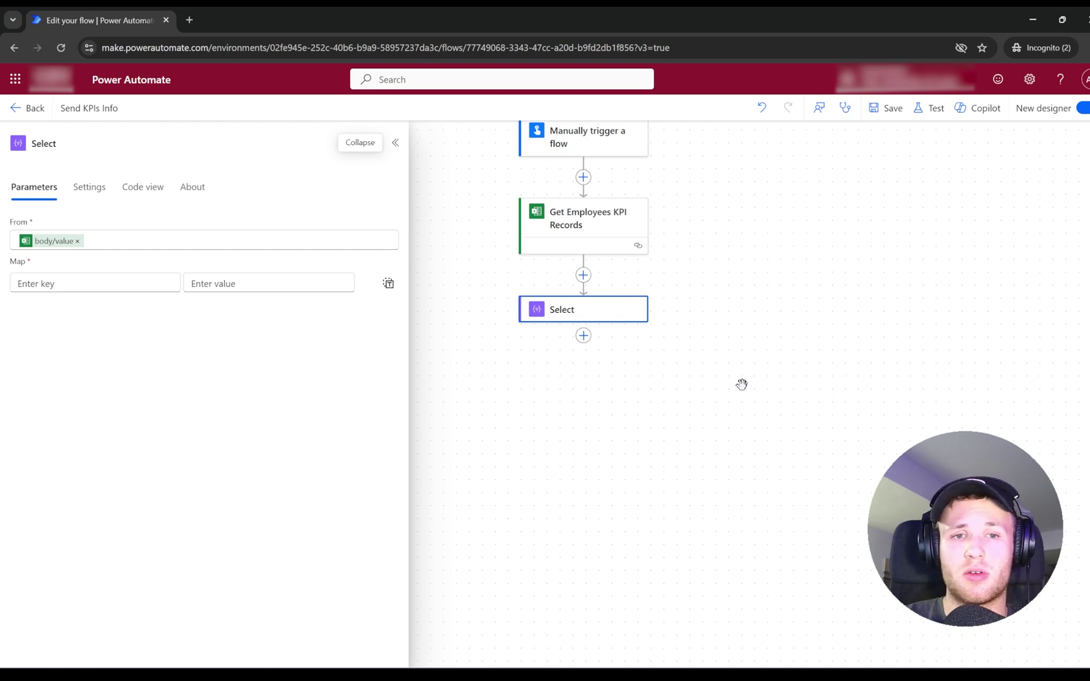
Add the key Name to the Select map and open its value's expression editor.
left_click(61, 285)
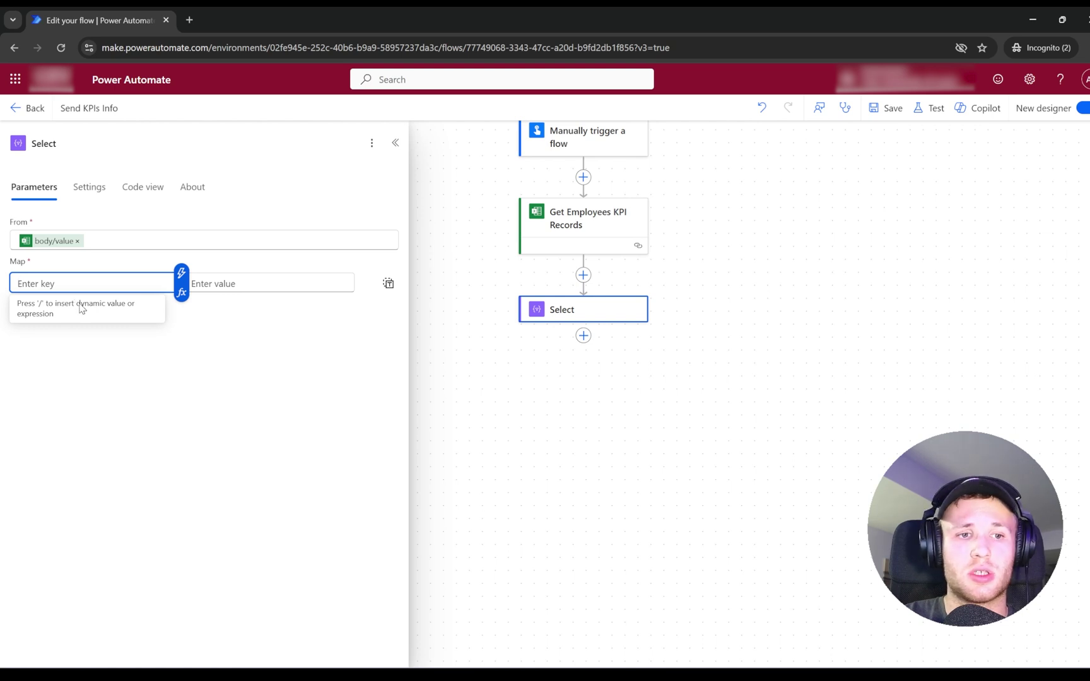
type("N")
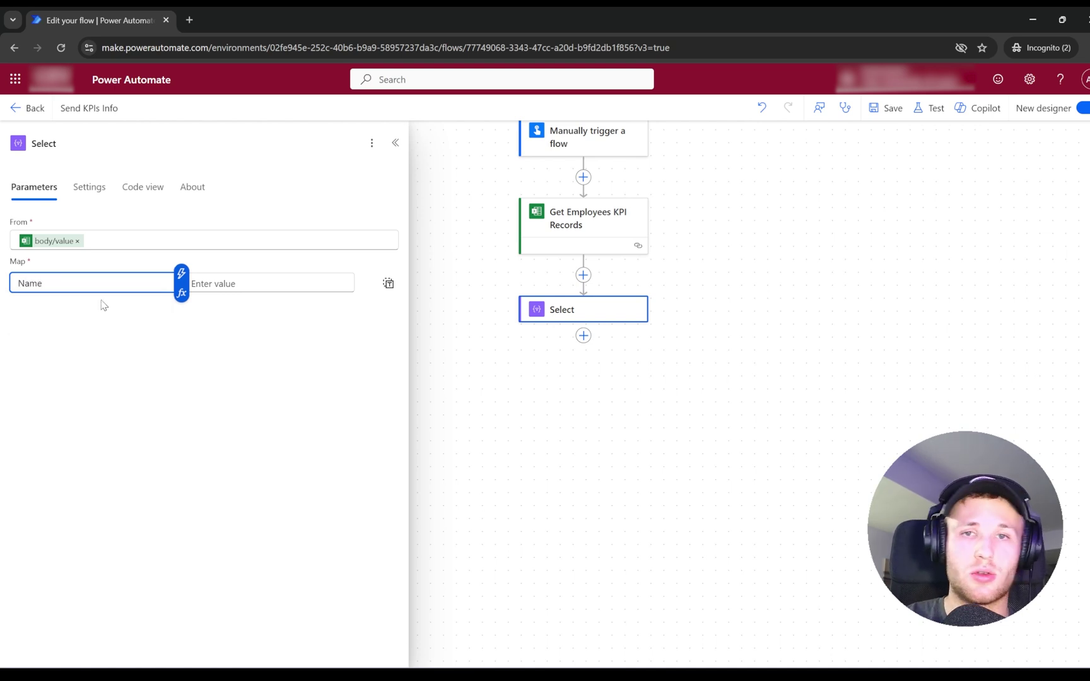
type("ame")
left_click(222, 289)
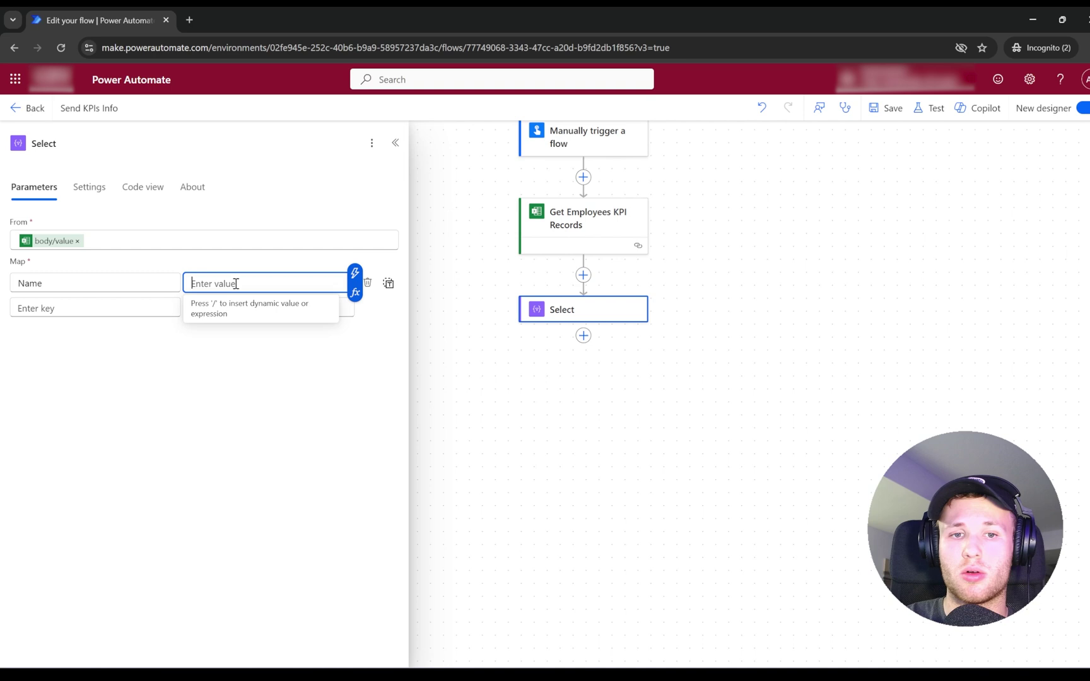
left_click(355, 292)
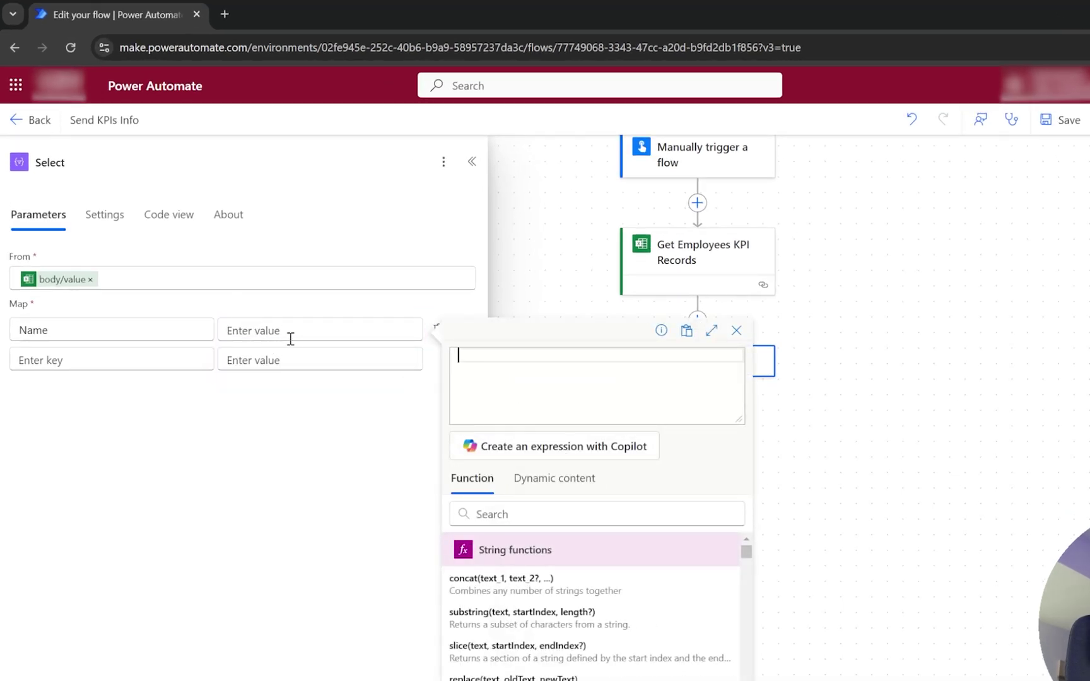
Write the expression item()?['Name'] for the Name value.
left_click(552, 478)
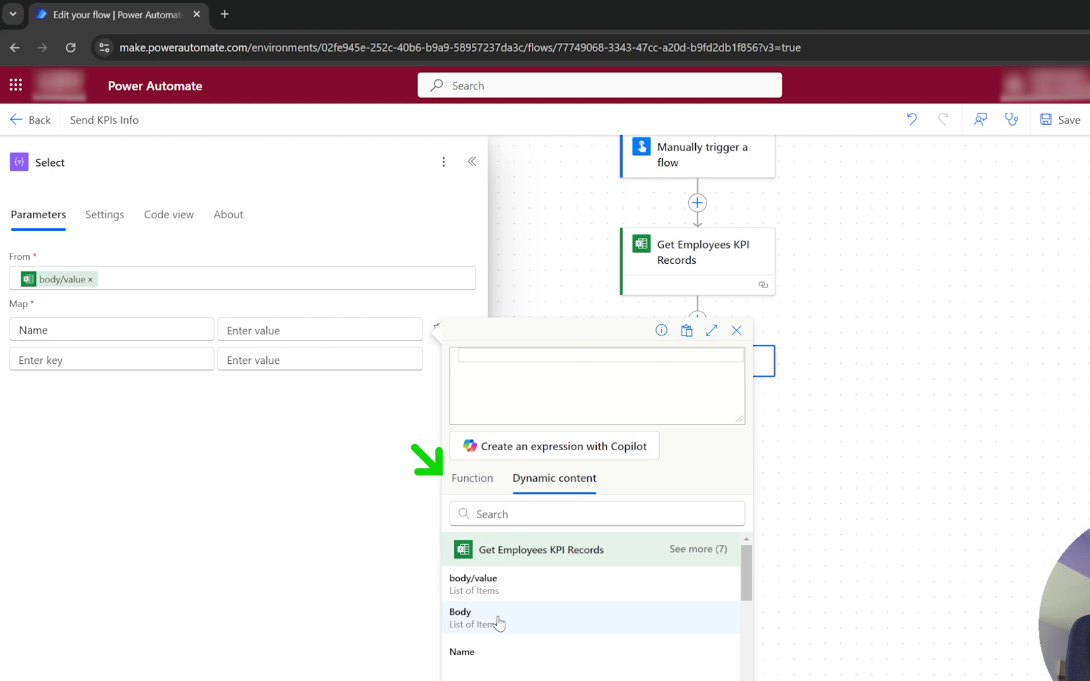
scroll(532, 635, "down", 2)
scroll(511, 637, "up", 2)
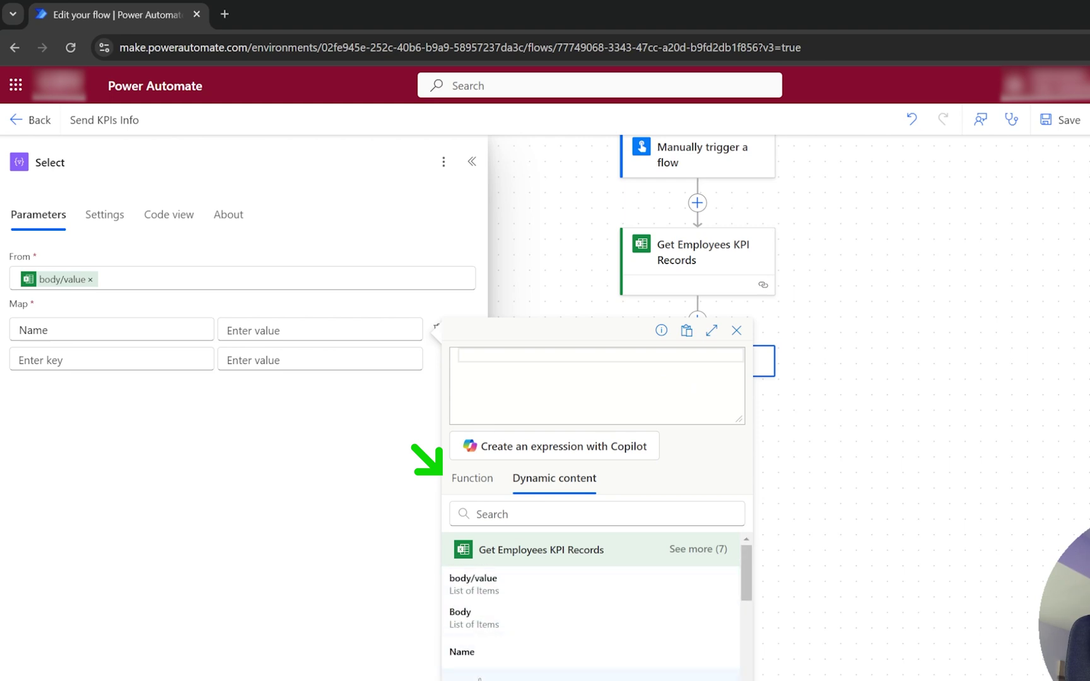
left_click(471, 478)
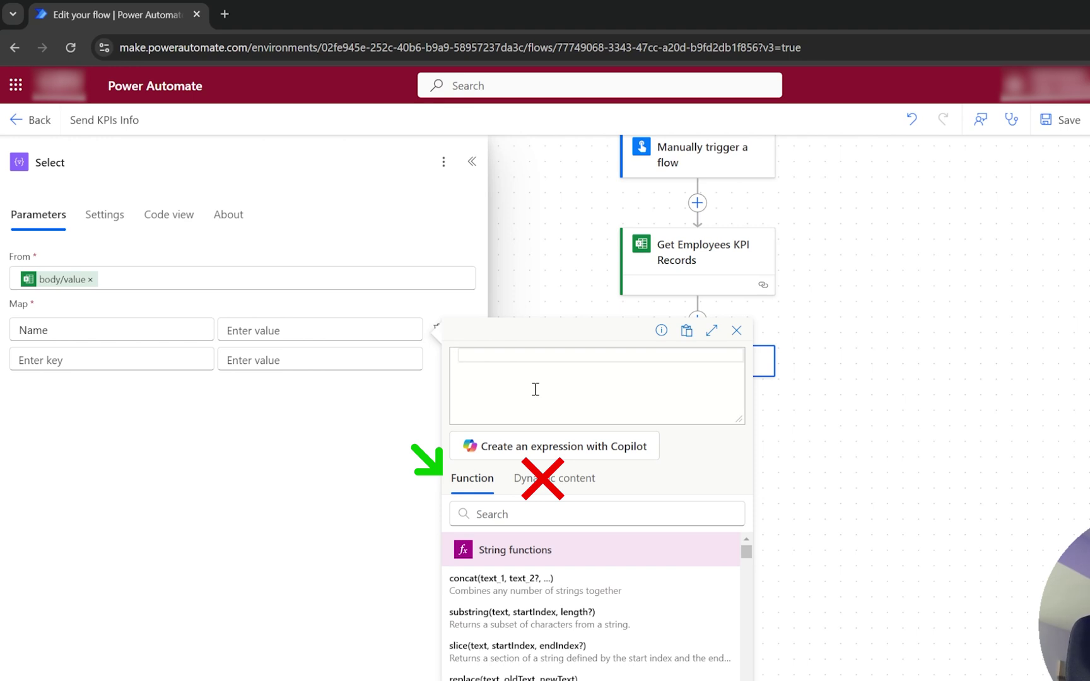
left_click(543, 488)
scroll(555, 586, "down", 1)
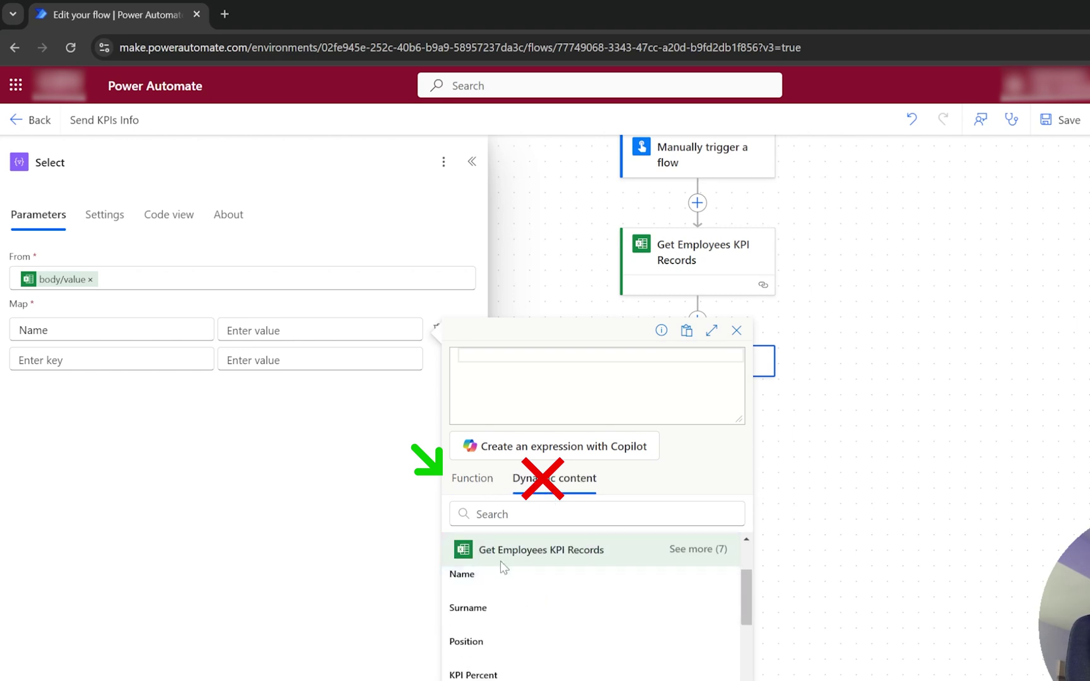
scroll(502, 587, "up", 3)
left_click(493, 477)
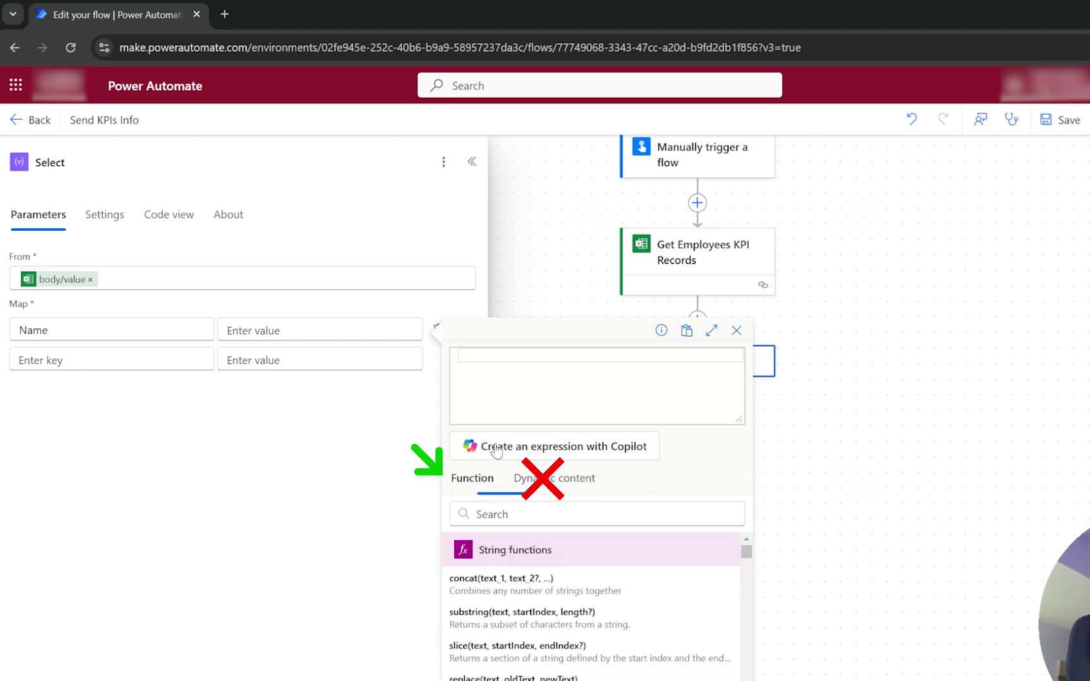
left_click(499, 360)
type("item")
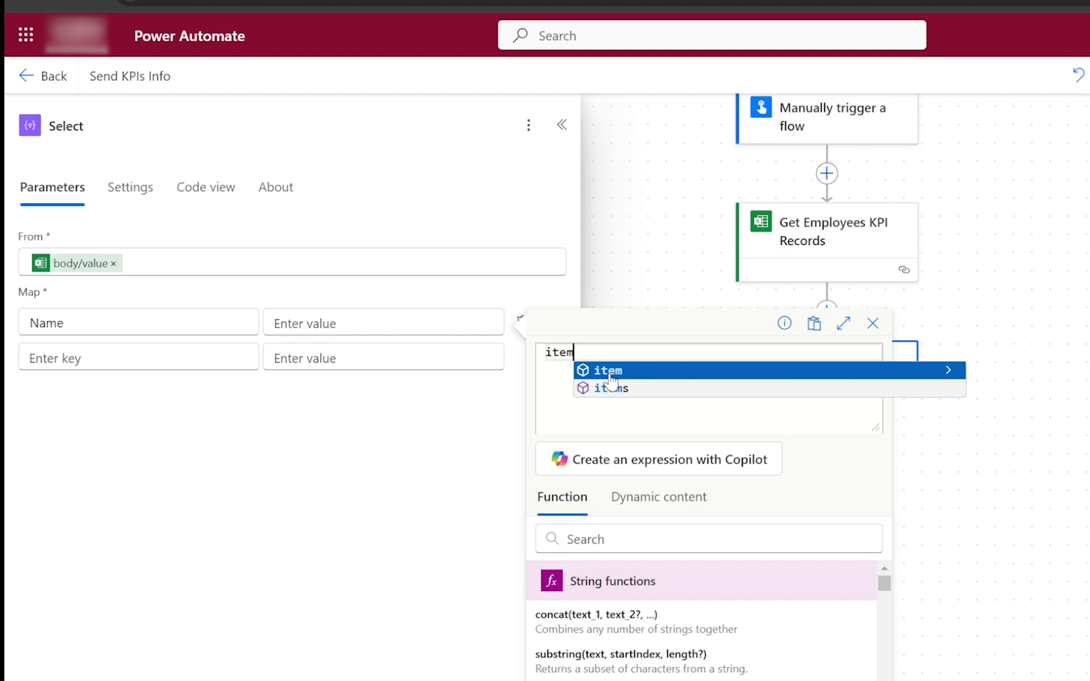
left_click(609, 375)
type("?['")
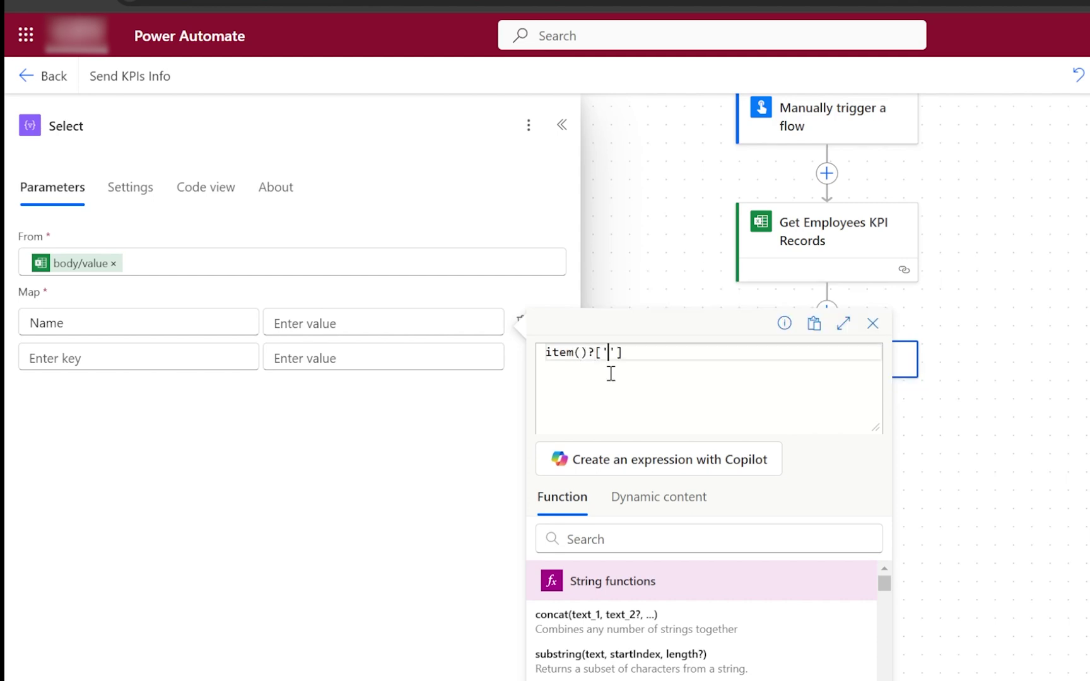
type("Name")
Insert the Name expression and map a Surname key to item()?['Surname'].
left_click(242, 359)
type("Surname")
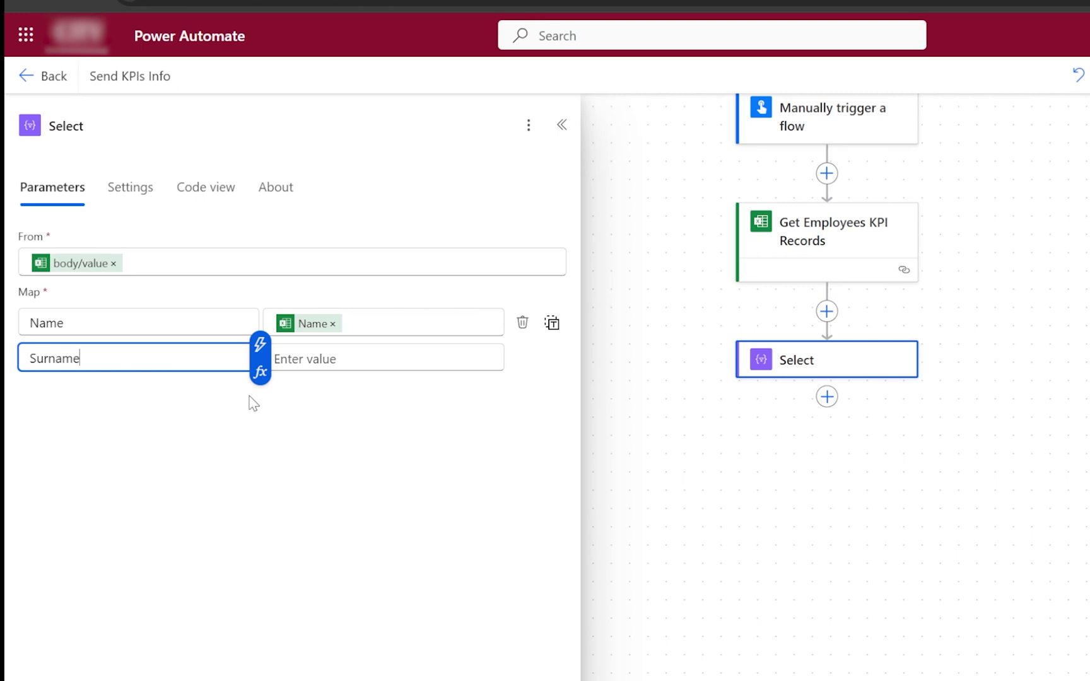
left_click(287, 358)
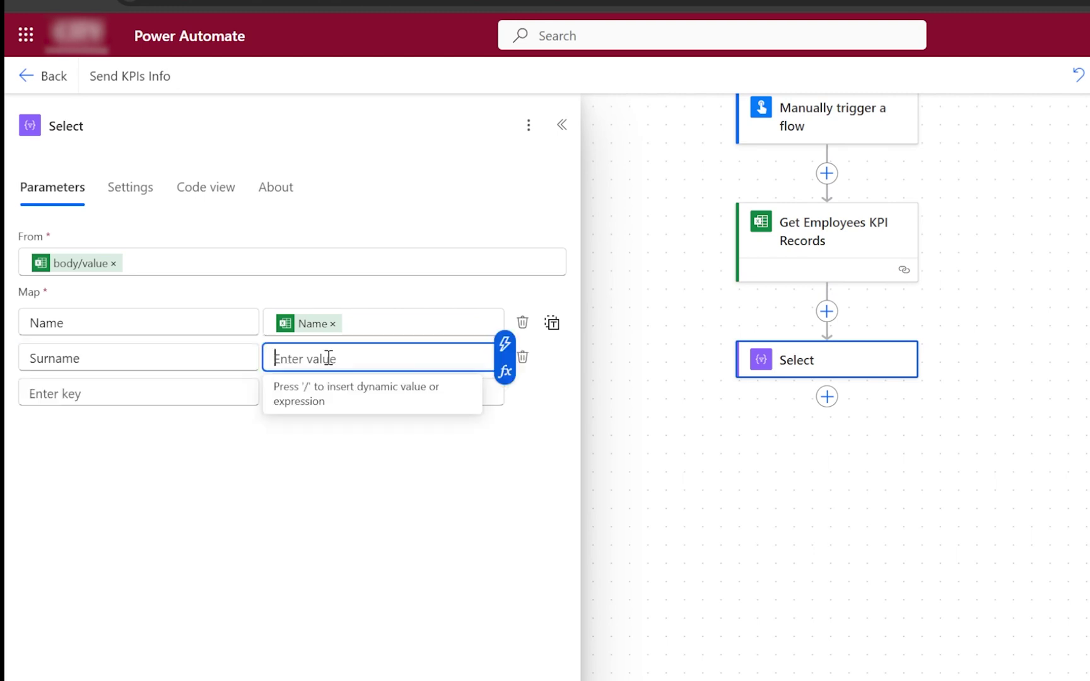
left_click(503, 372)
type("item")
key("Return")
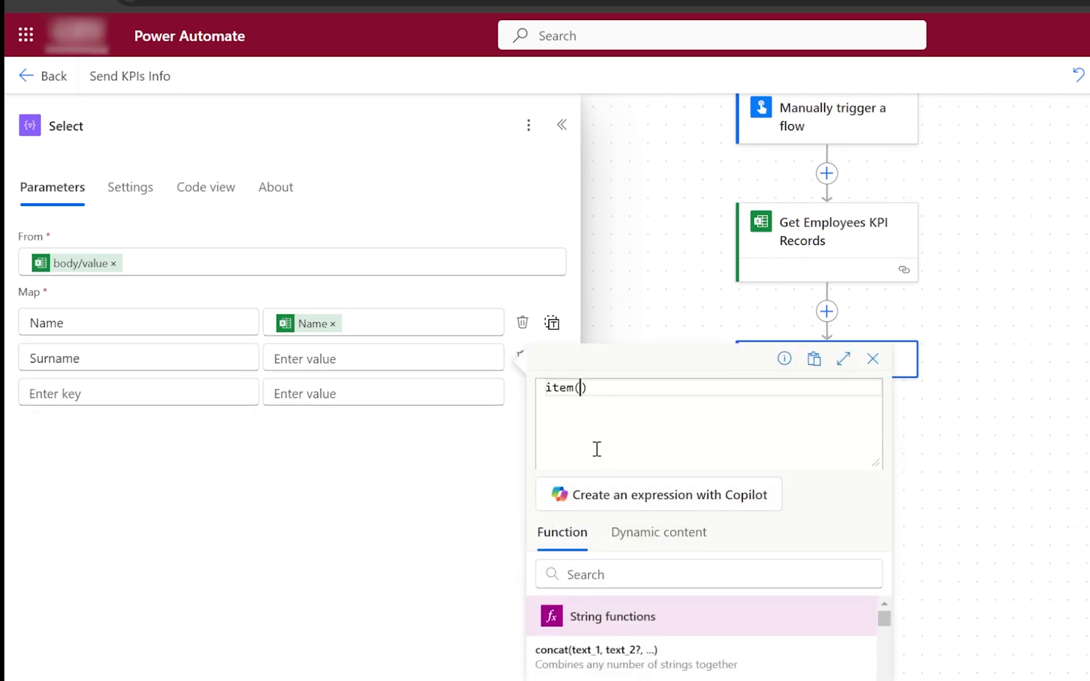
type("?['Surname")
key("Return")
Add a third key, Position, and open its value's expression editor.
left_click(150, 392)
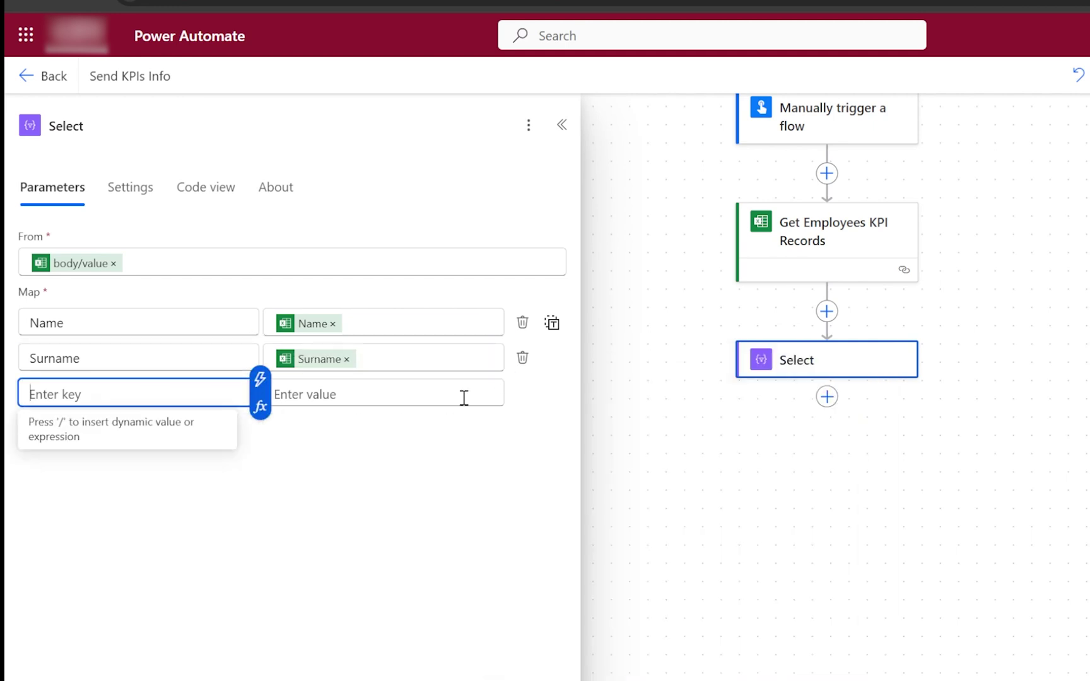
left_click(260, 406)
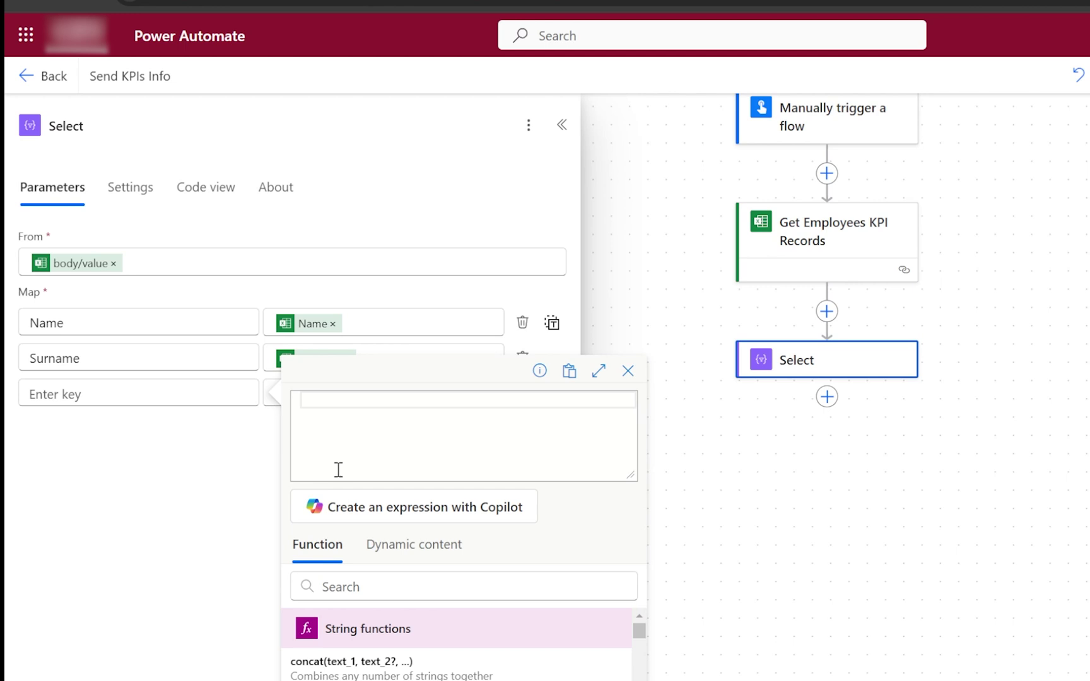
type("Position")
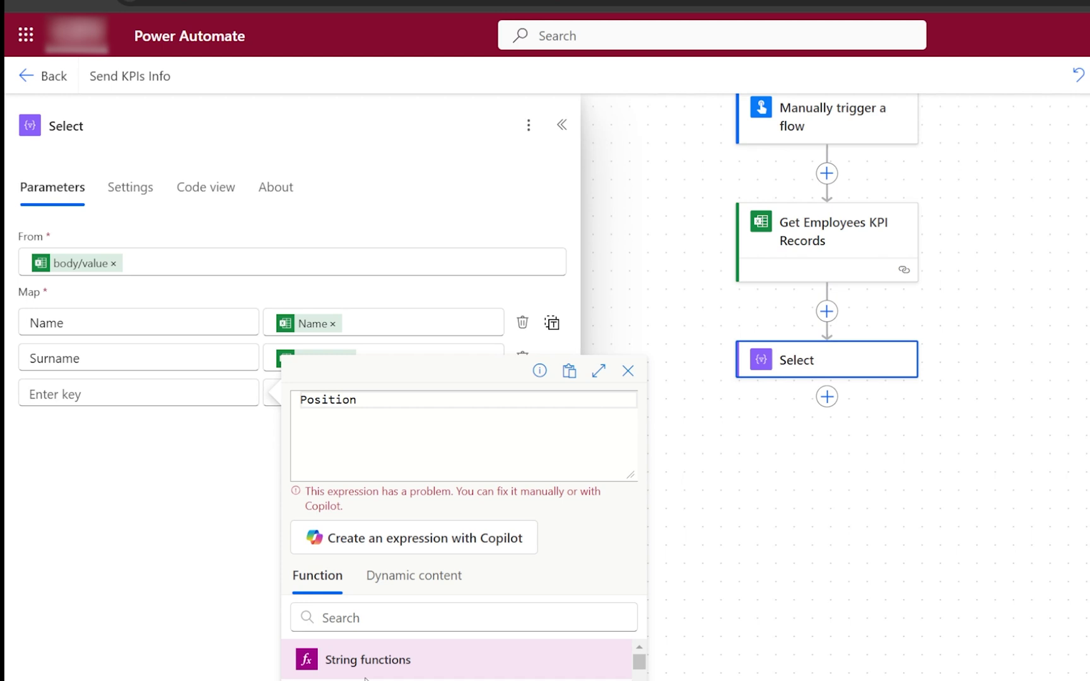
left_click(155, 408)
left_click(161, 390)
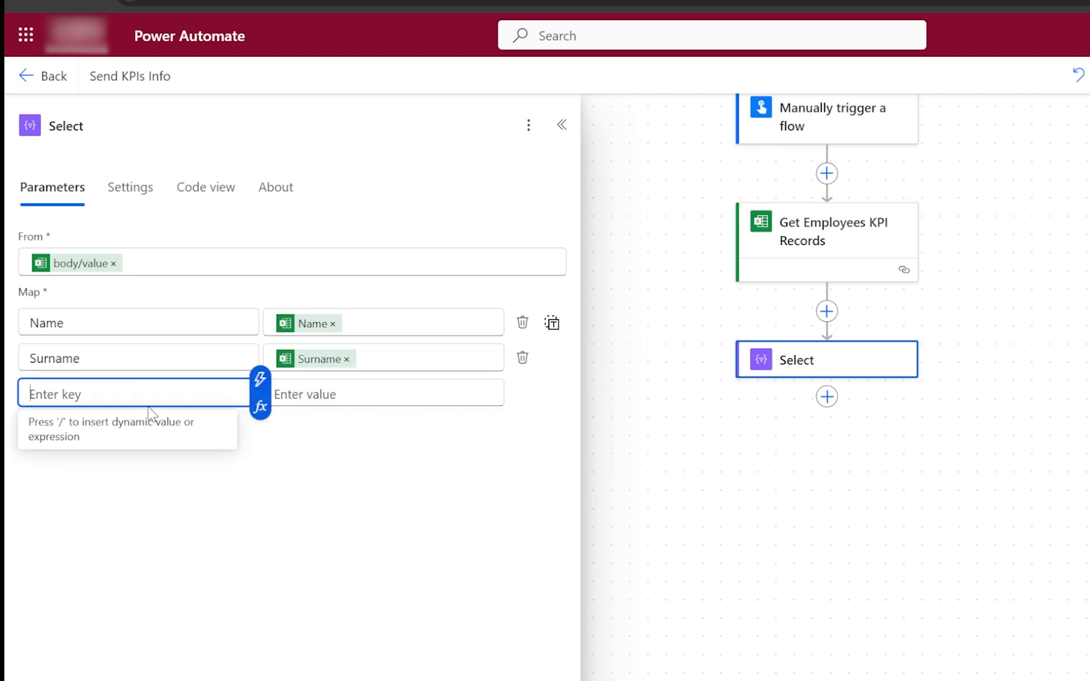
type("Position")
left_click(318, 402)
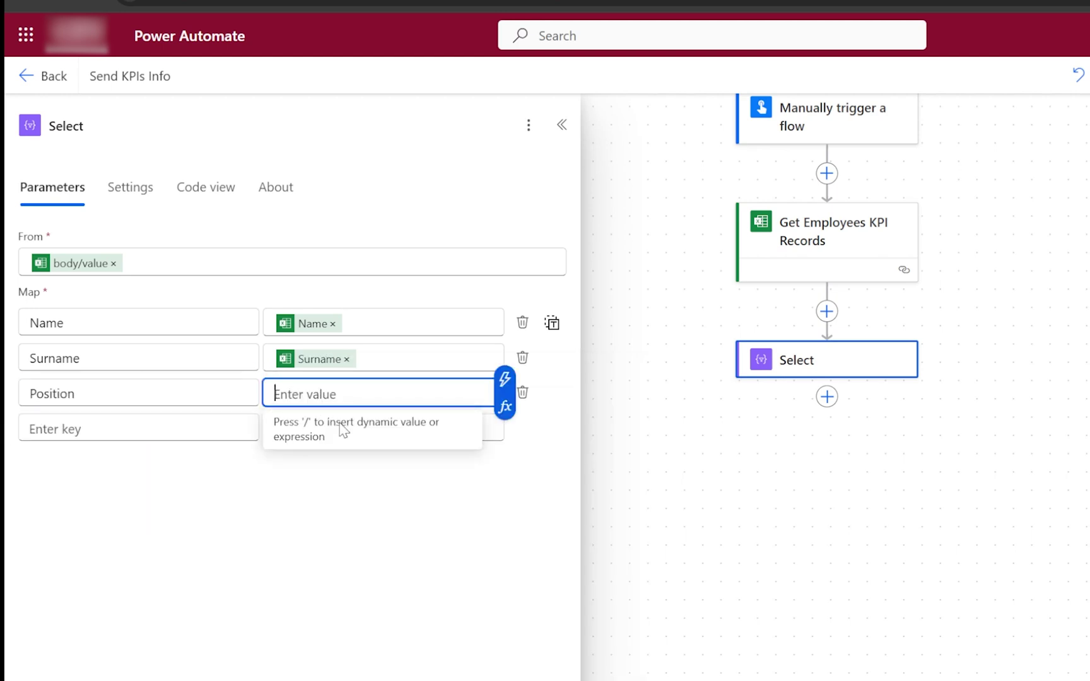
left_click(504, 406)
Set the Position value to item()?['Position'] and start a fourth key named KPI Completion.
left_click(658, 544)
left_click(561, 544)
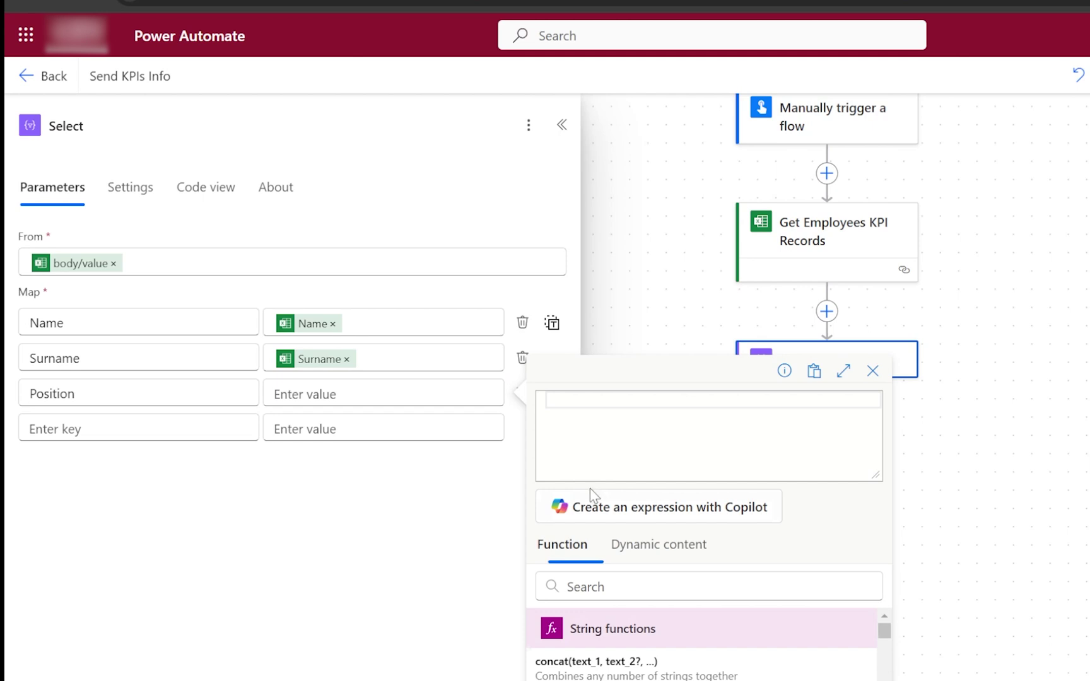
left_click(601, 418)
type("item")
left_click(602, 419)
type("?['Position")
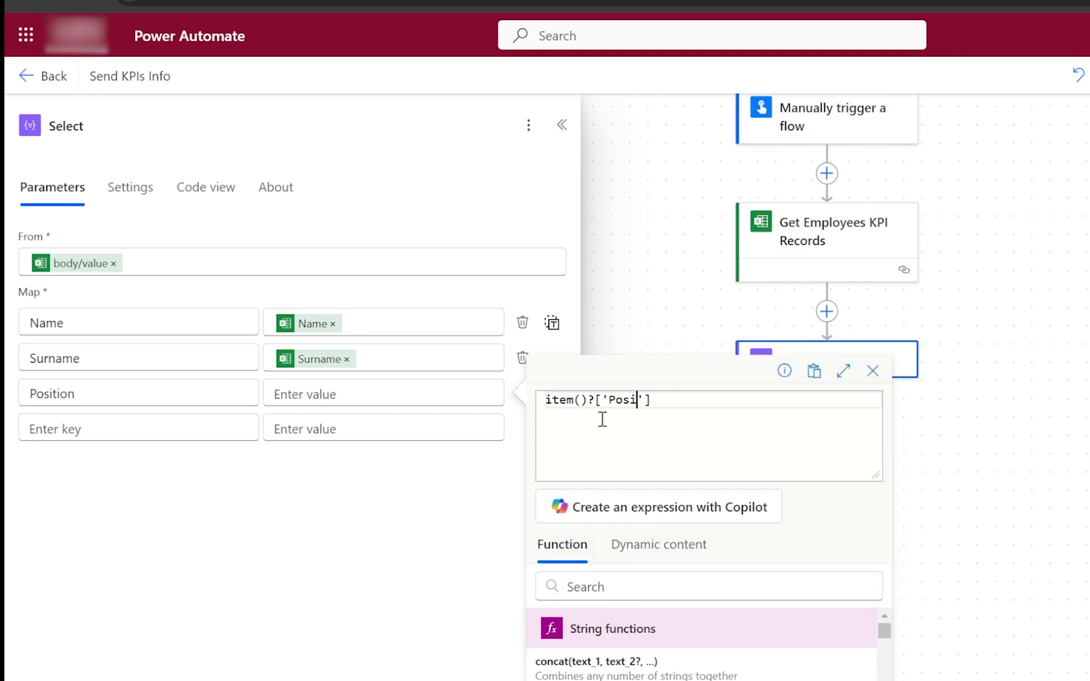
left_click(140, 390)
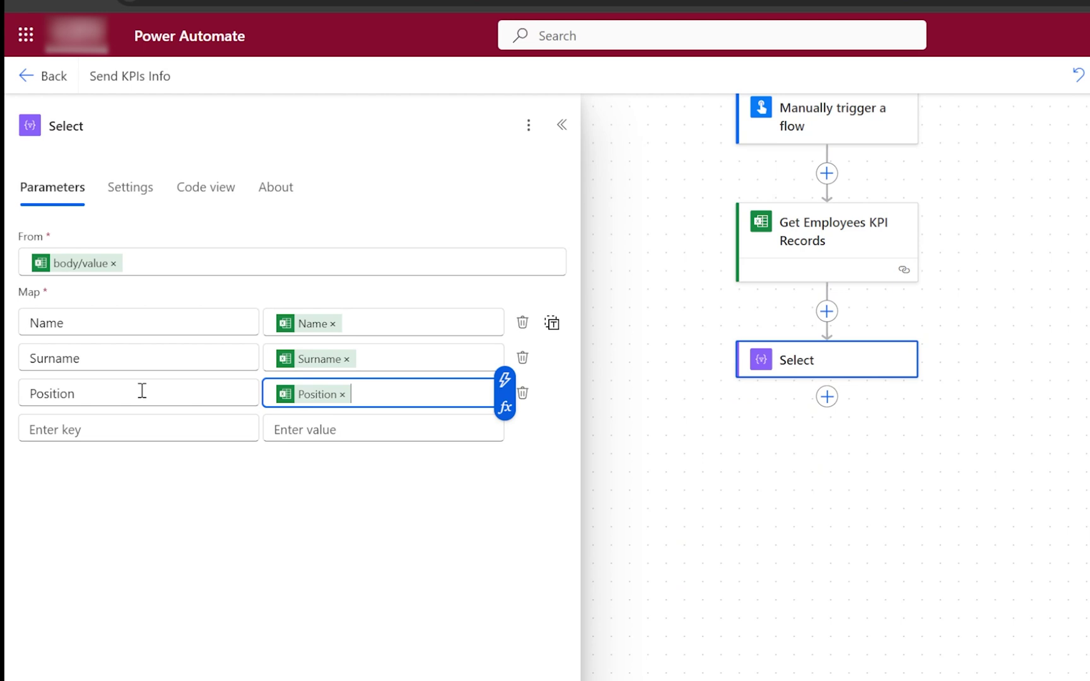
left_click(142, 426)
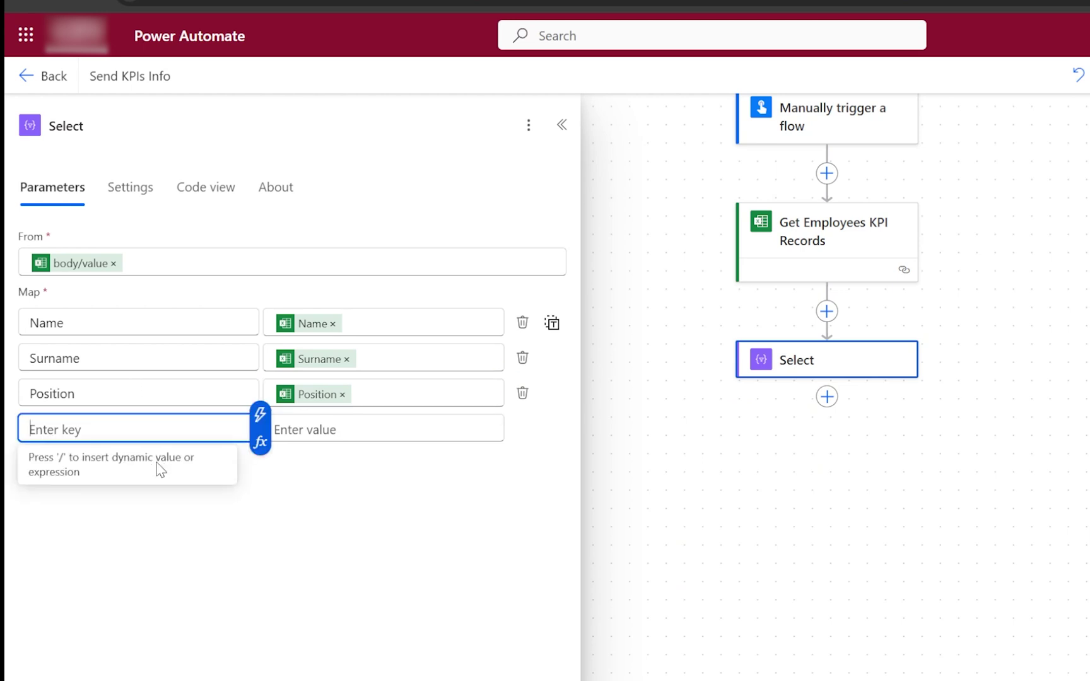
type("KPI")
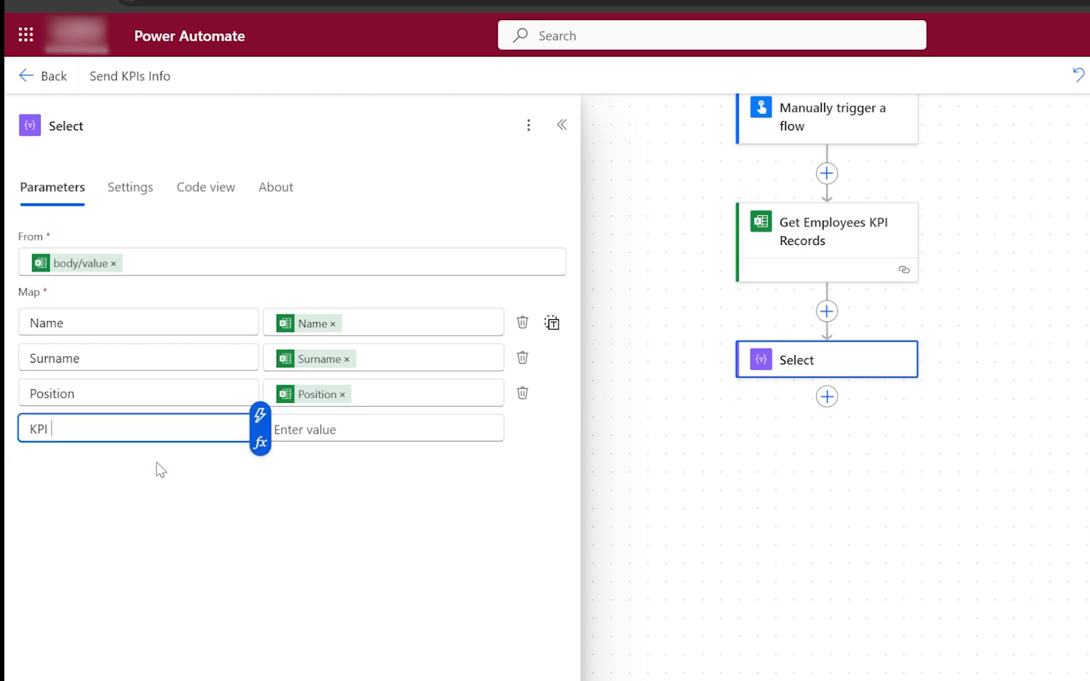
type(" Completion")
Set the KPI Completion value to the expression item()?['KPI Percent'].
left_click(360, 428)
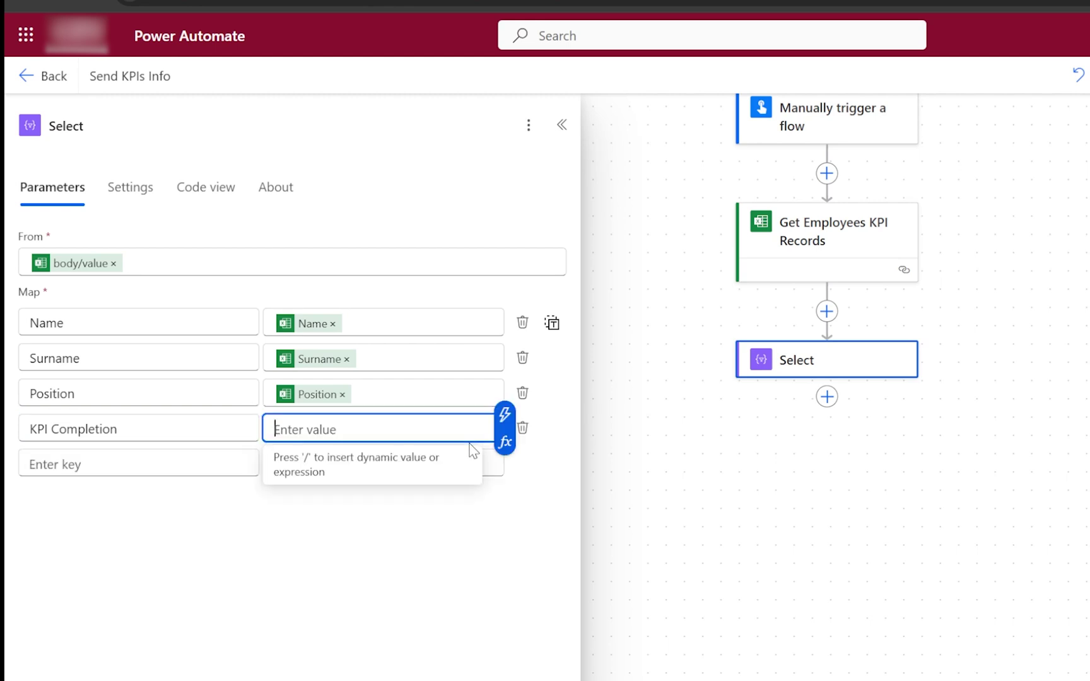
left_click(505, 441)
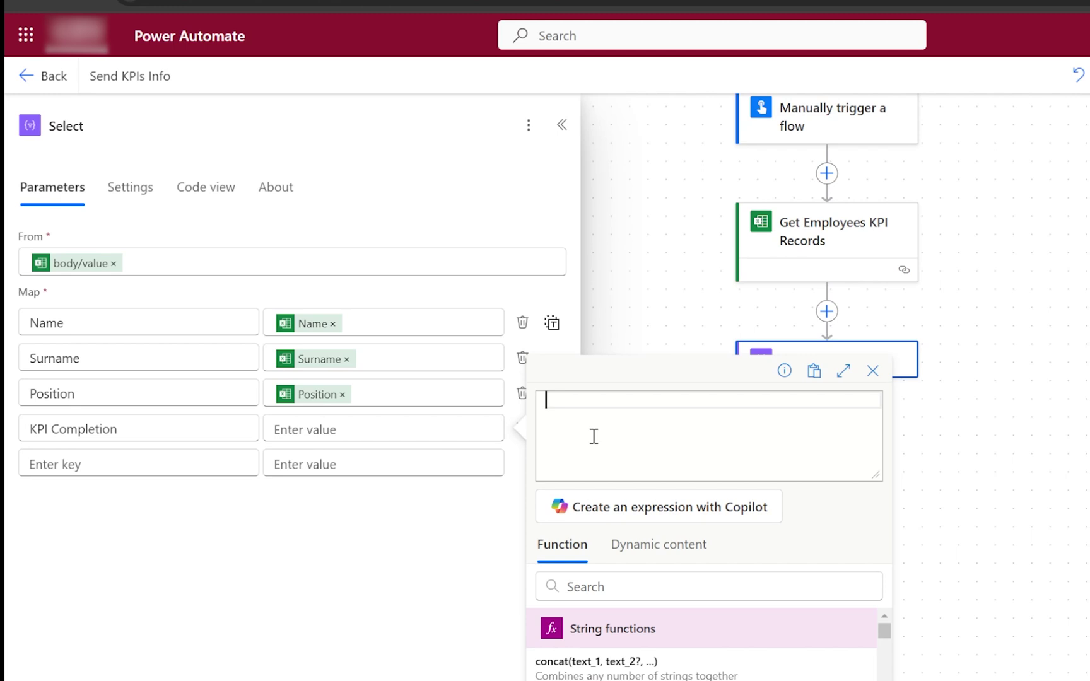
type("item()?['")
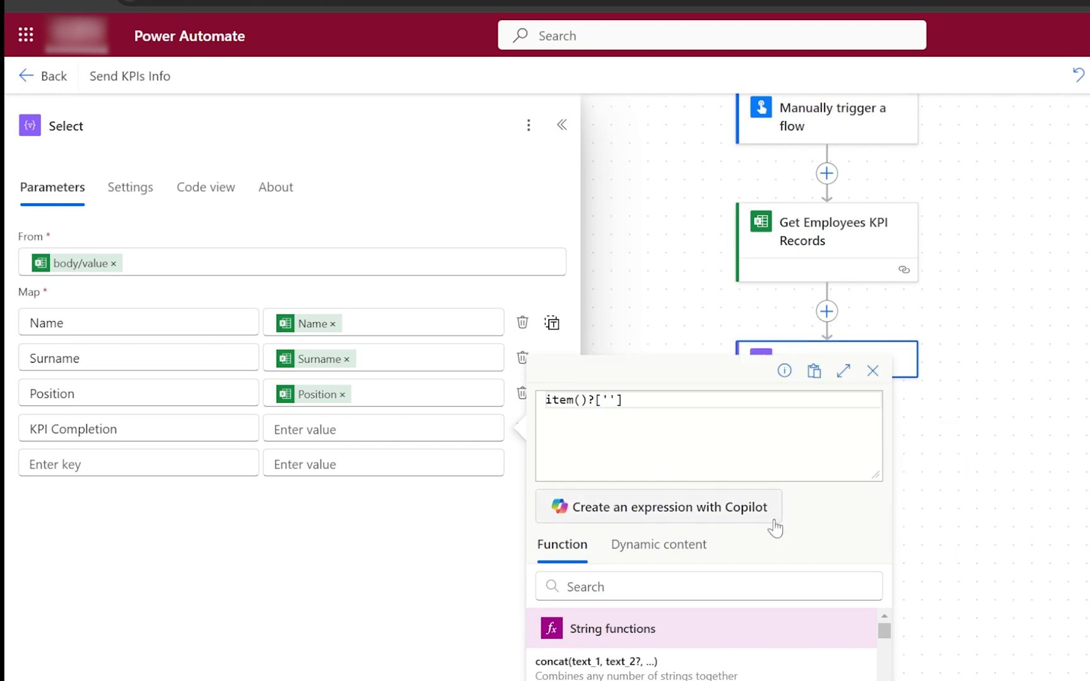
type("E")
key("BackSpace")
type("KPI Percent")
key("Return")
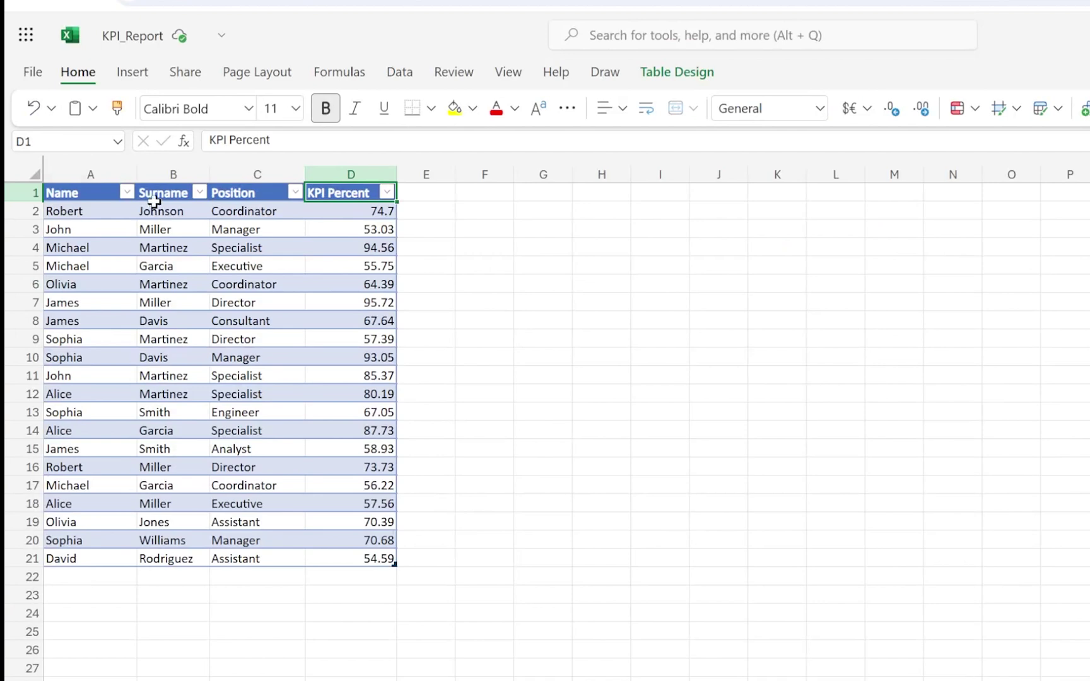
left_click(97, 199)
mouse_move(156, 198)
left_mouse_down()
mouse_move(340, 202)
mouse_move(370, 558)
left_mouse_up()
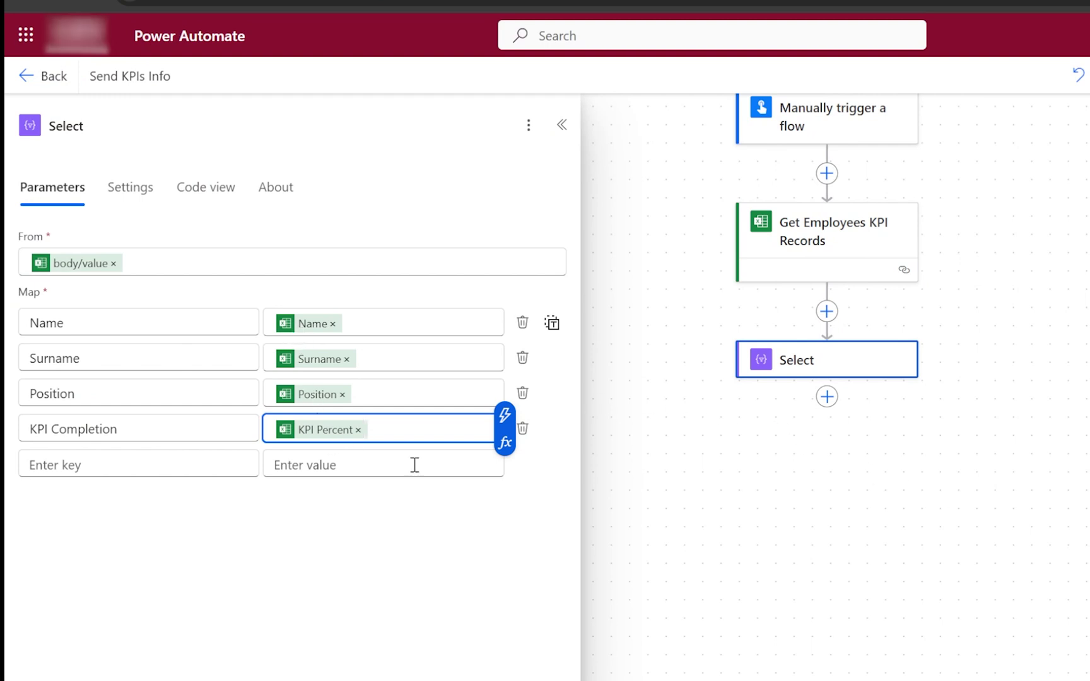
Add a Create HTML table step after Select, with Output (Select) as its From source.
left_click_drag(932, 503, 859, 416)
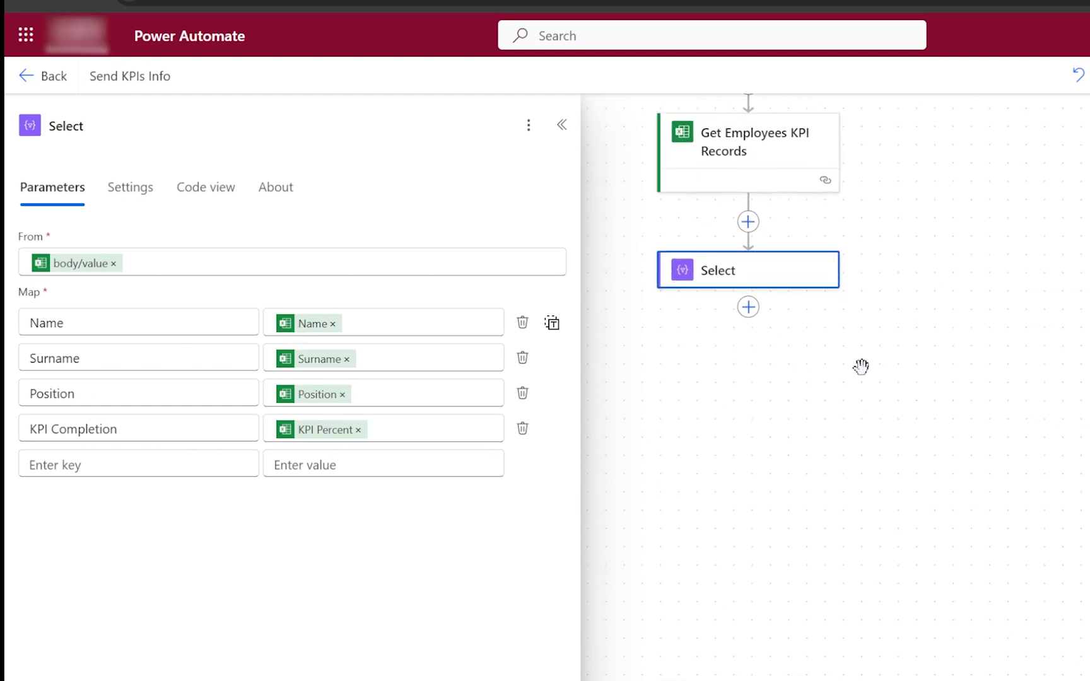
left_click(748, 307)
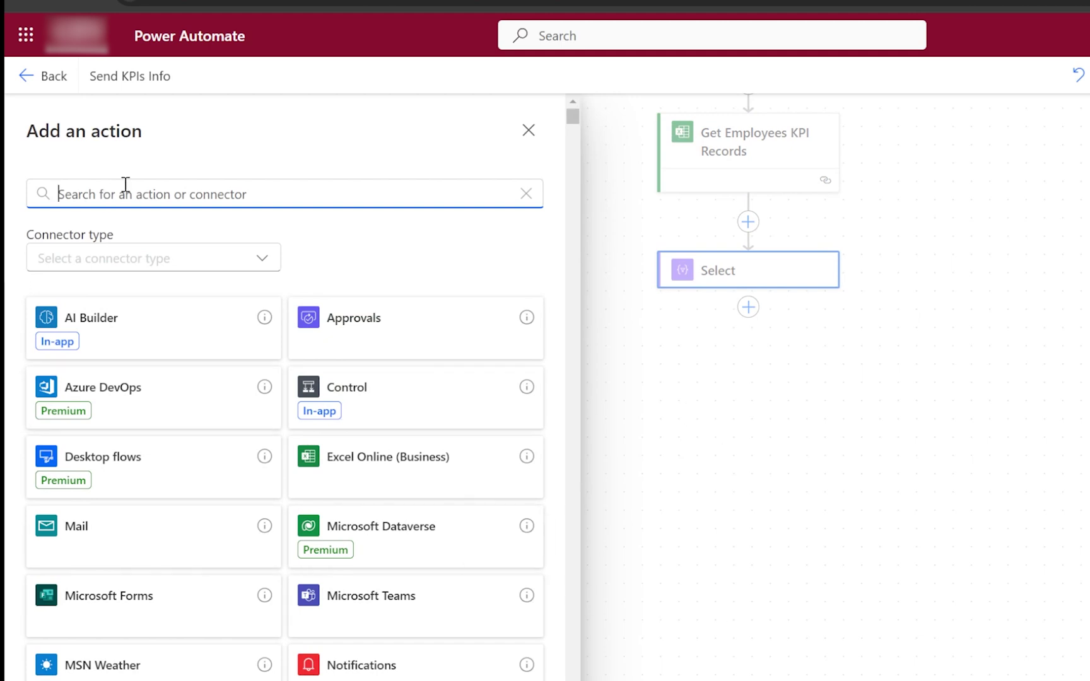
type("Create HTML Table")
left_click(161, 527)
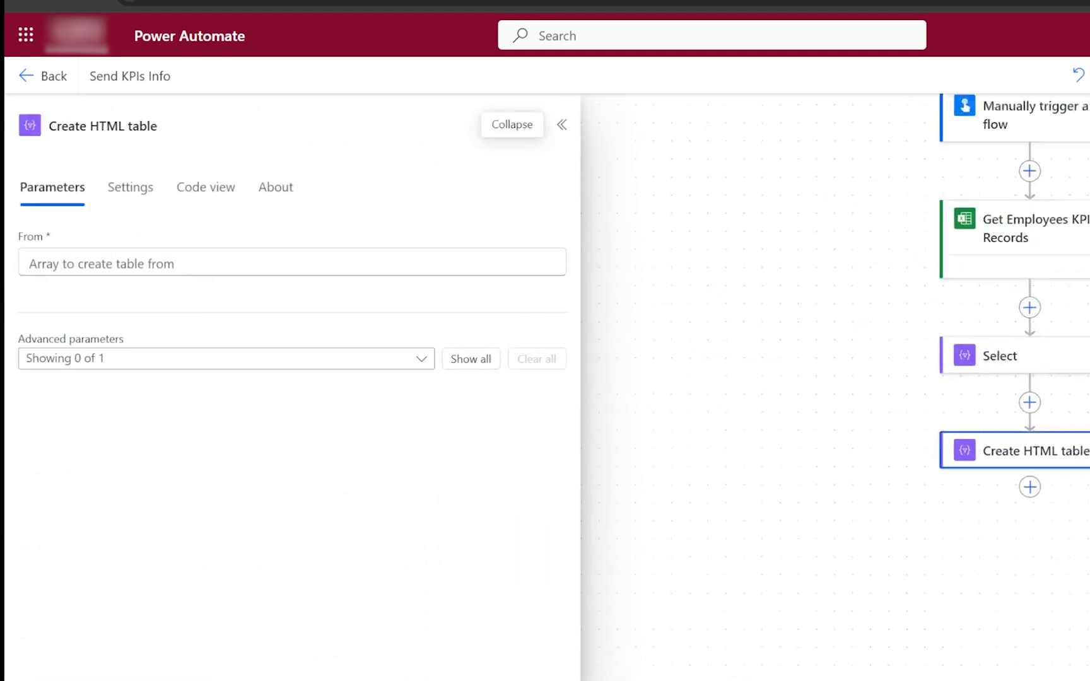
left_click(273, 268)
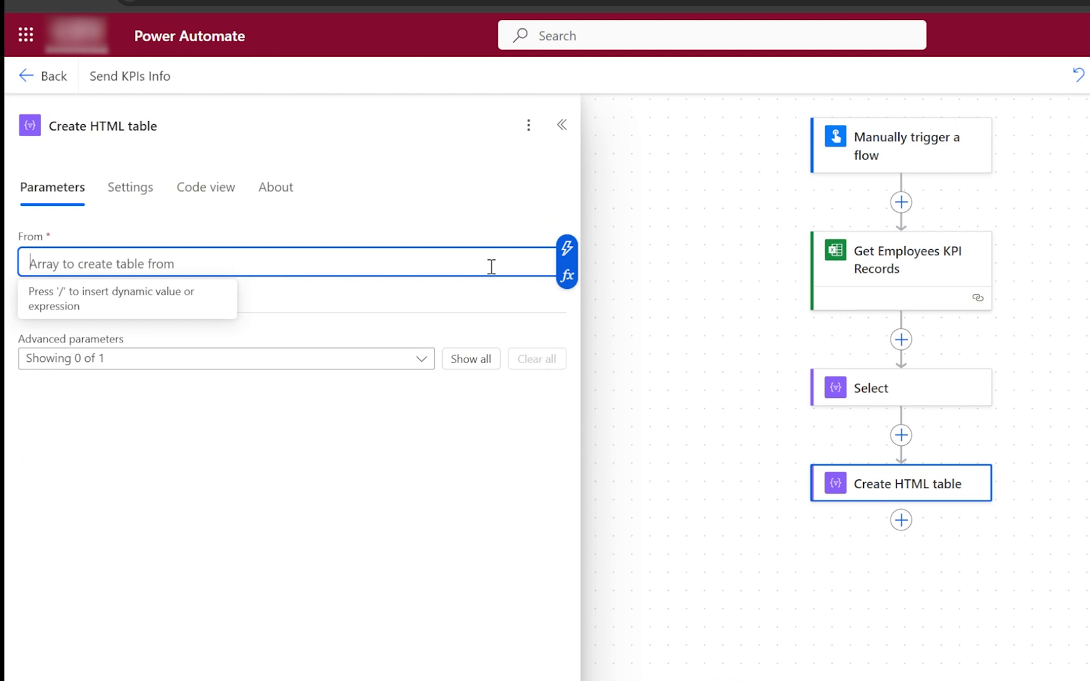
left_click(567, 277)
left_click(695, 442)
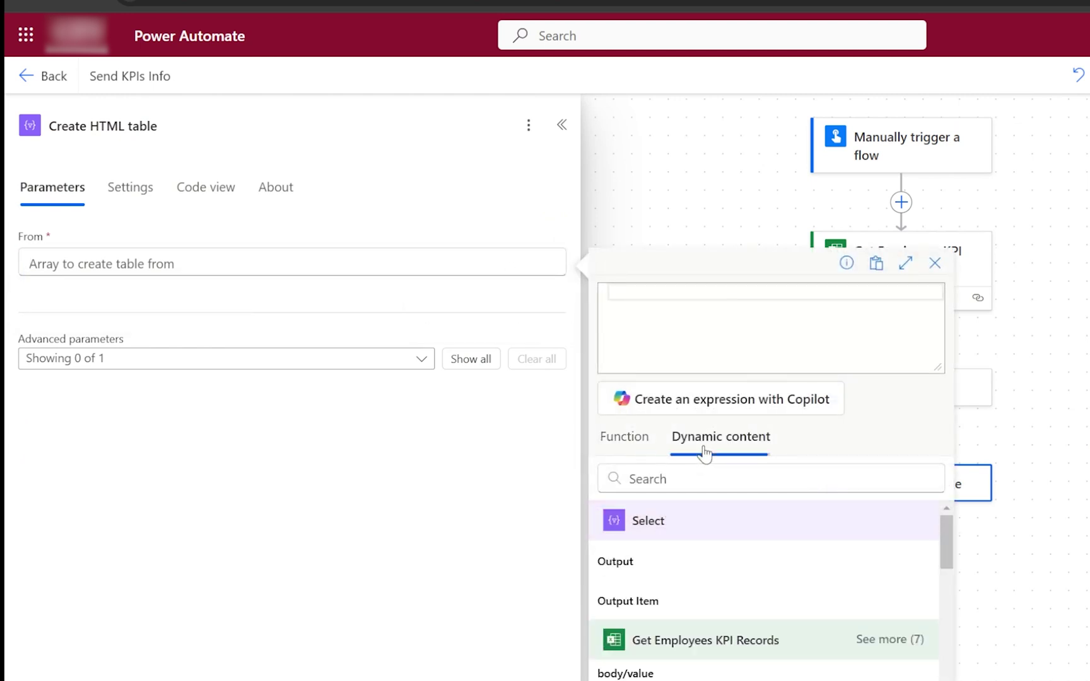
left_click(624, 564)
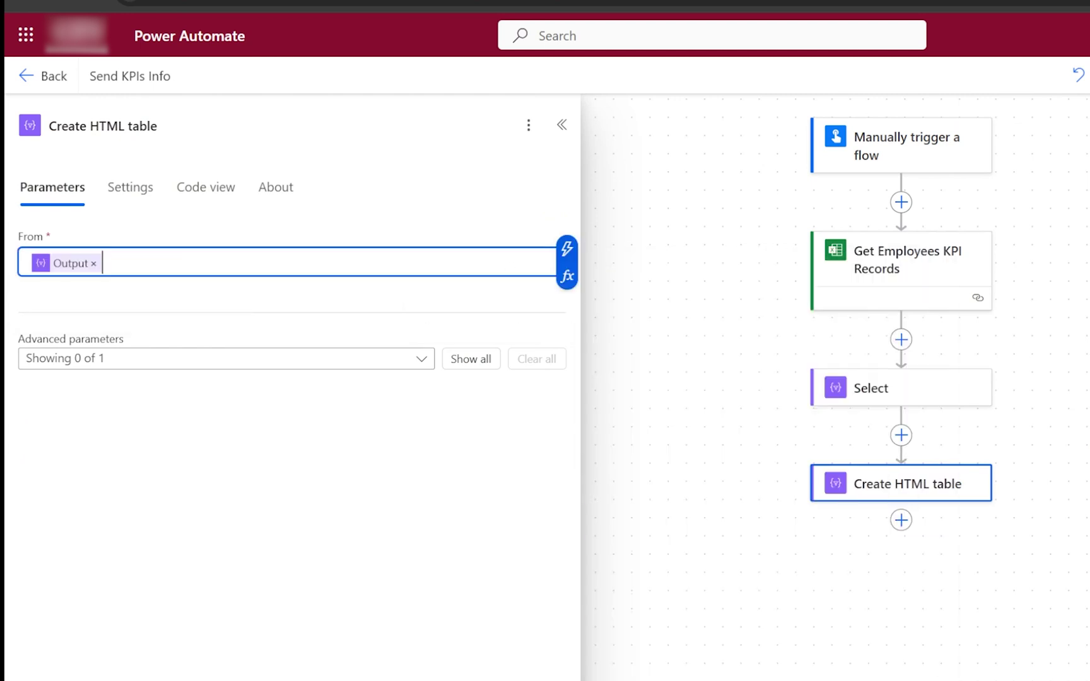
left_click(894, 401)
Retitle the Select step as 'Map Fields For Table'.
left_click(115, 126)
left_click_drag(114, 126, 14, 136)
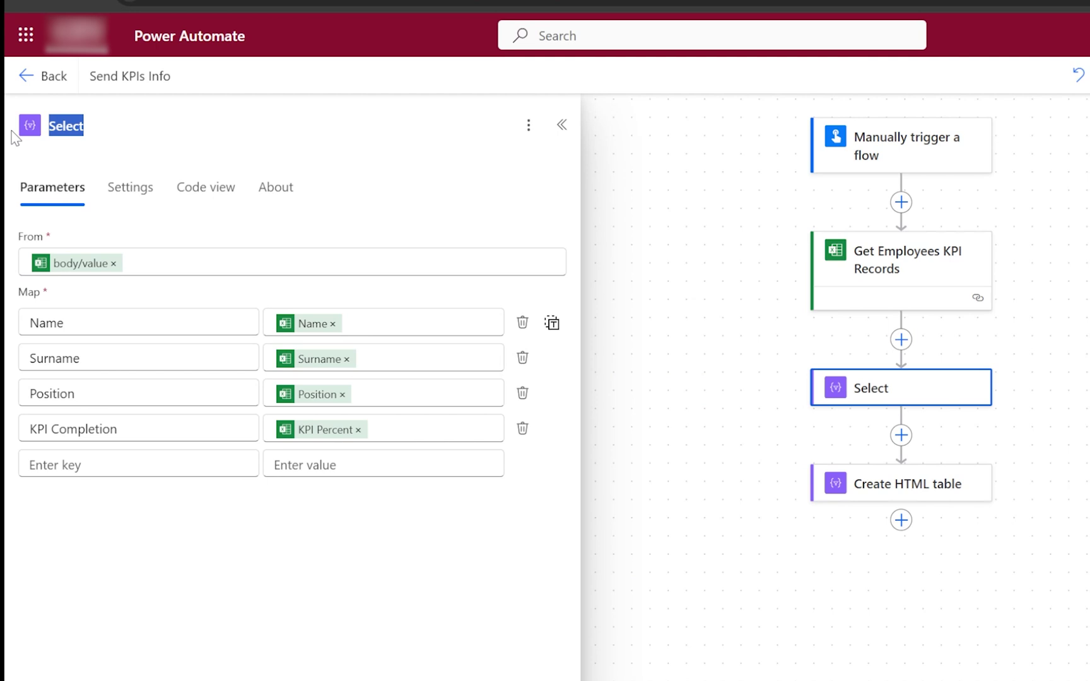
type("Map Fields For")
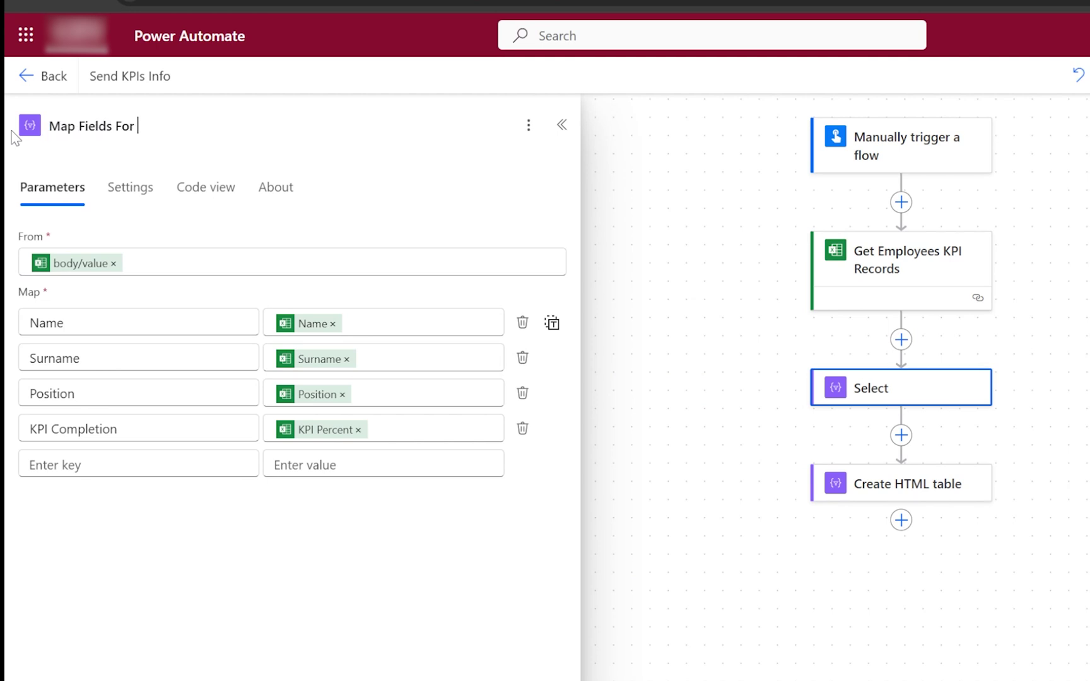
type(" Table")
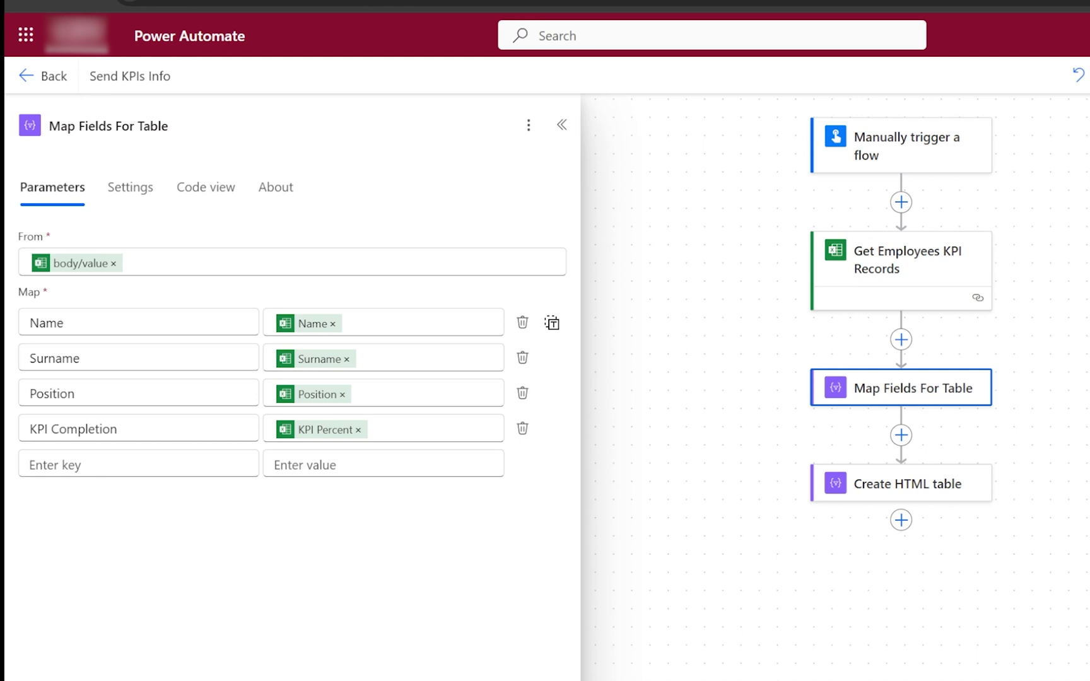
left_click(698, 312)
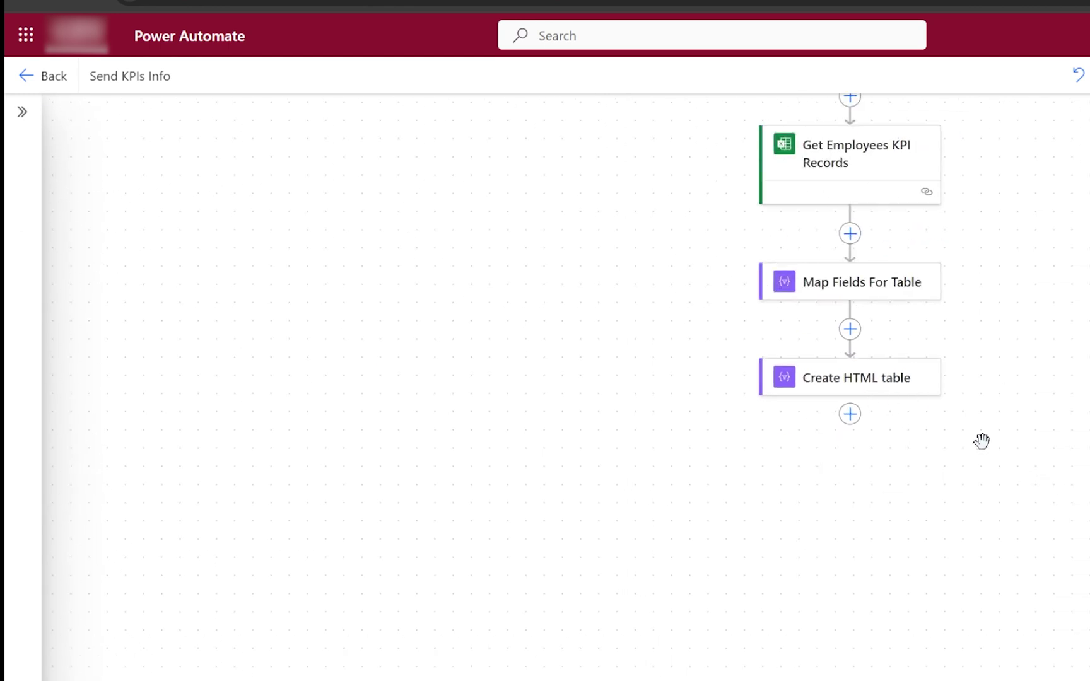
left_click(853, 386)
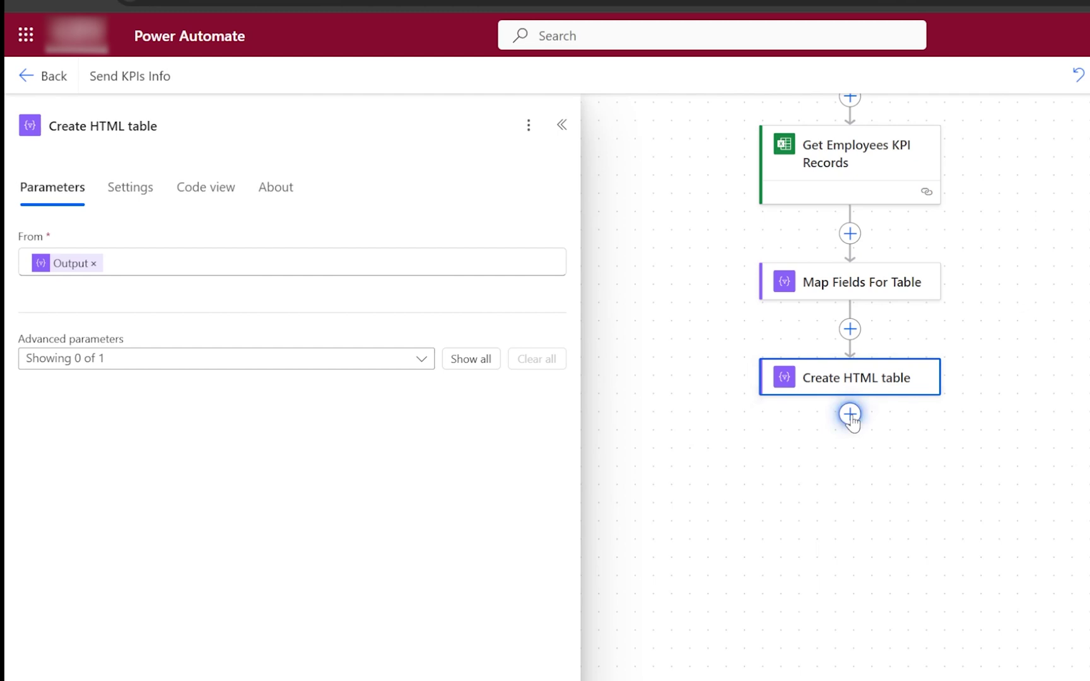
Add a Data Operation Compose step right after the Create HTML table step.
left_click(849, 413)
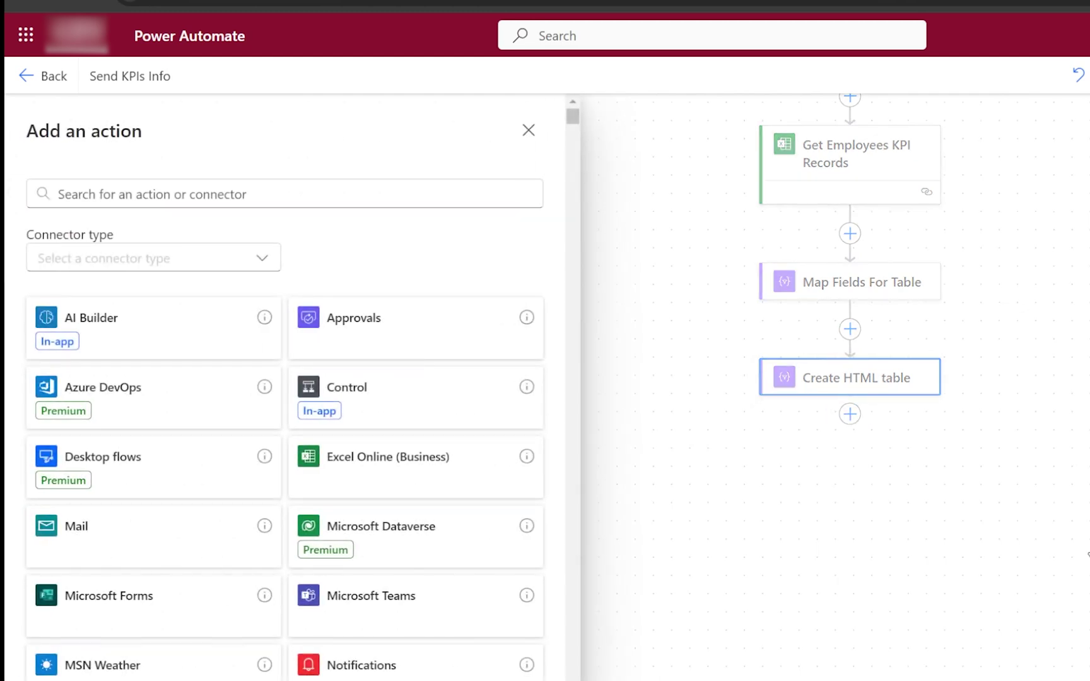
left_click(314, 187)
type("Com")
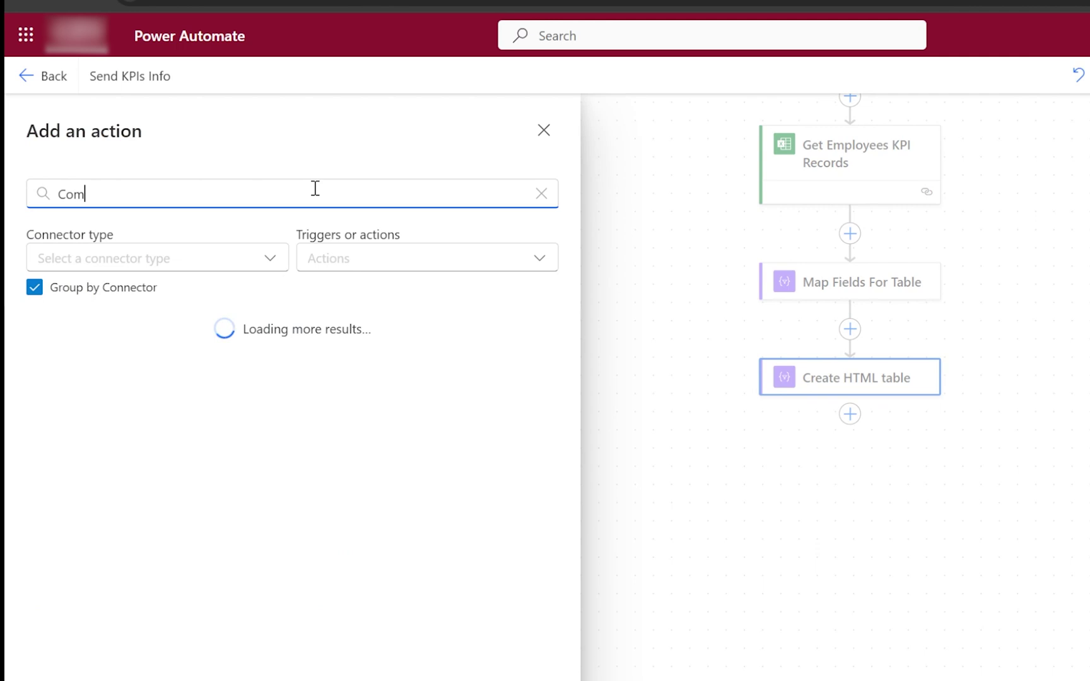
type("pose")
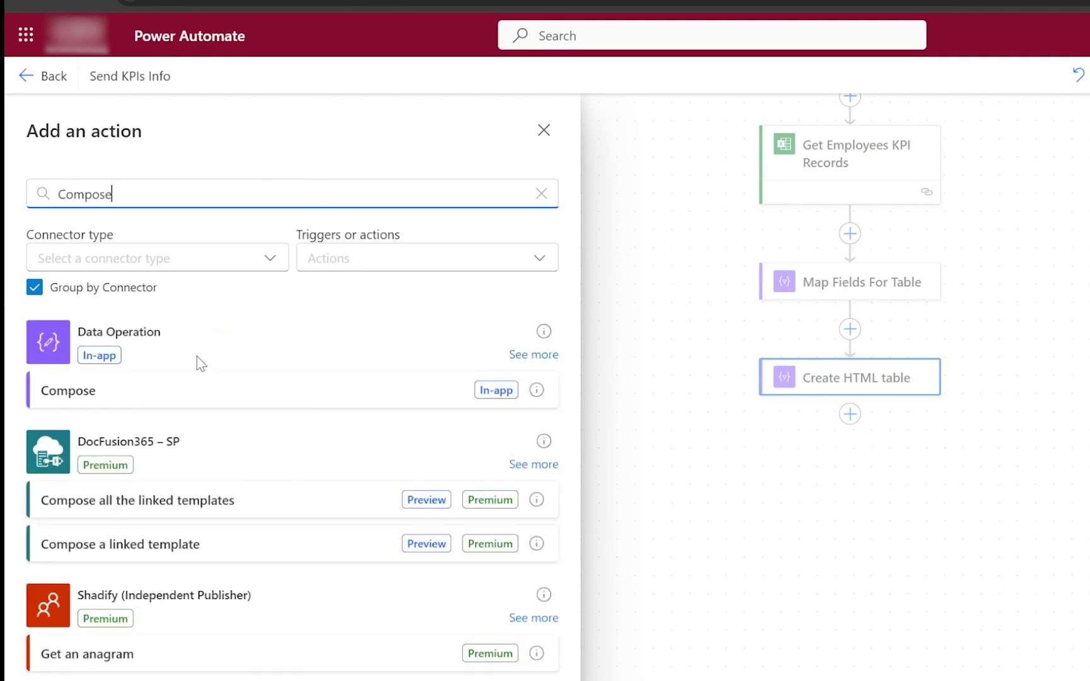
left_click(196, 383)
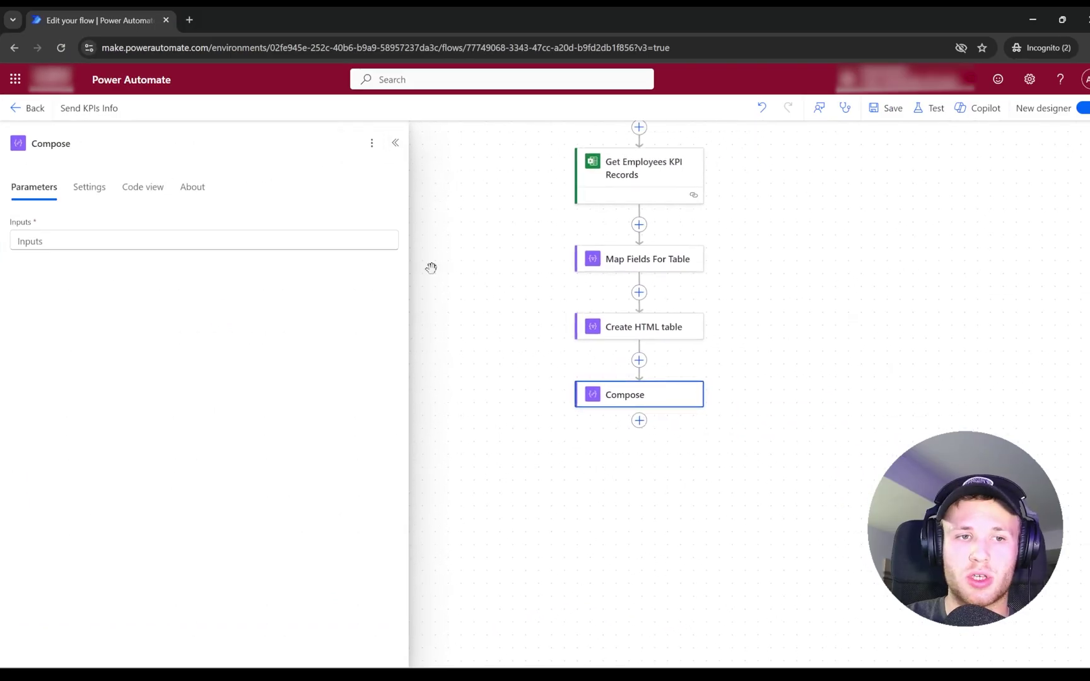
Paste the CSS style block for table, thead and cells into Compose Inputs, adding a new line after </style>.
left_click(178, 243)
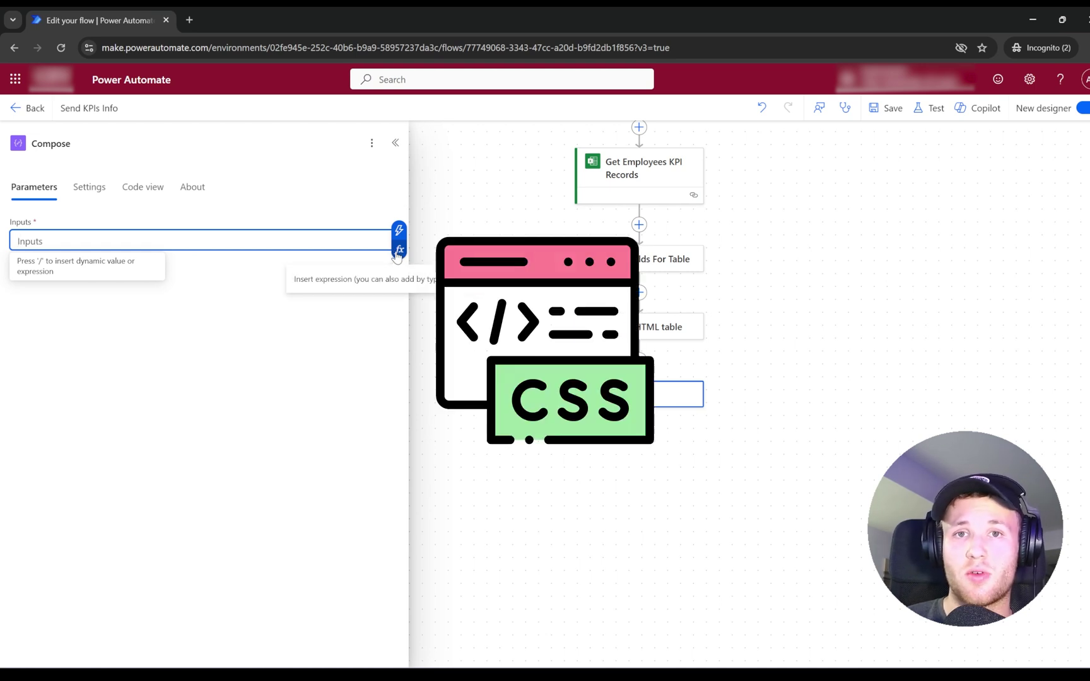
key("ctrl+v")
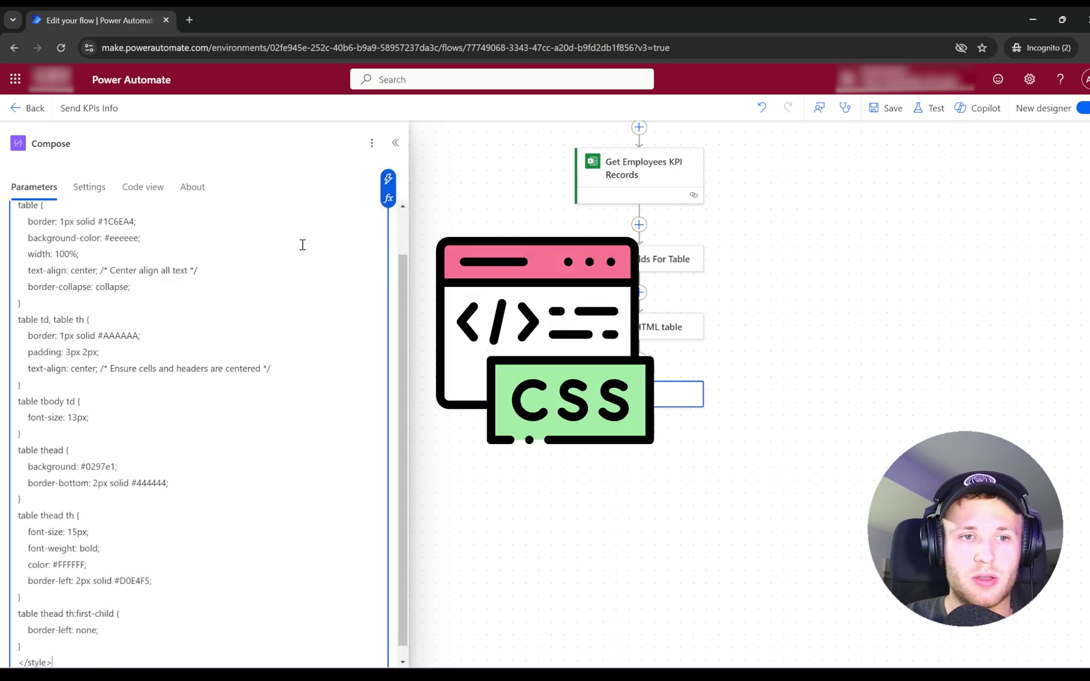
scroll(208, 265, "up", 3)
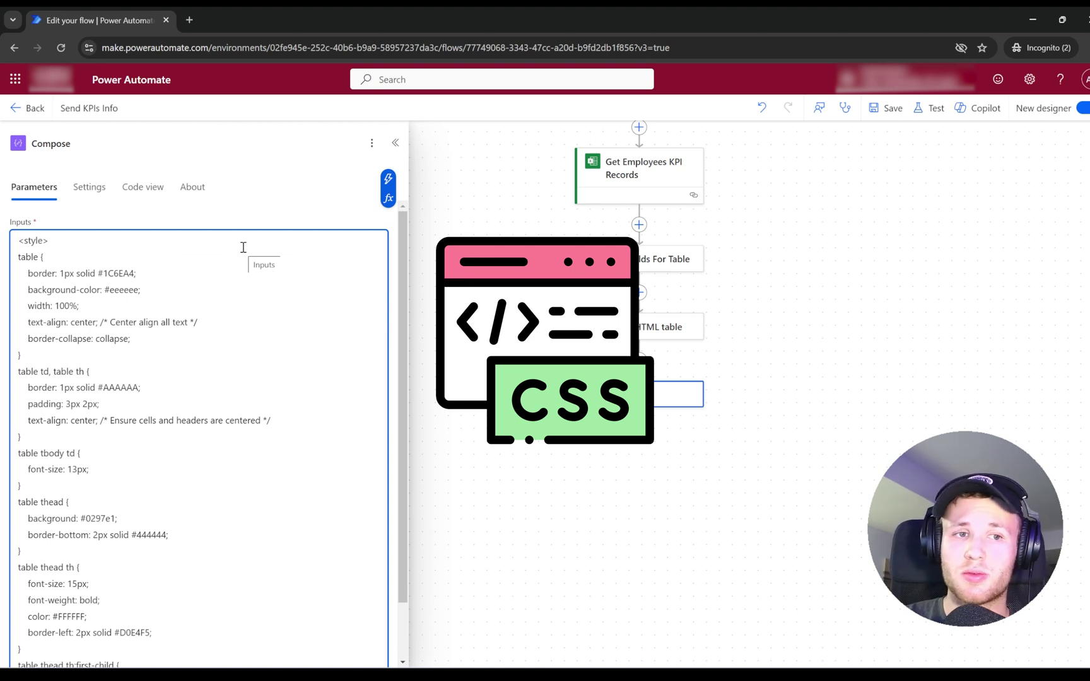
scroll(157, 378, "down", 2)
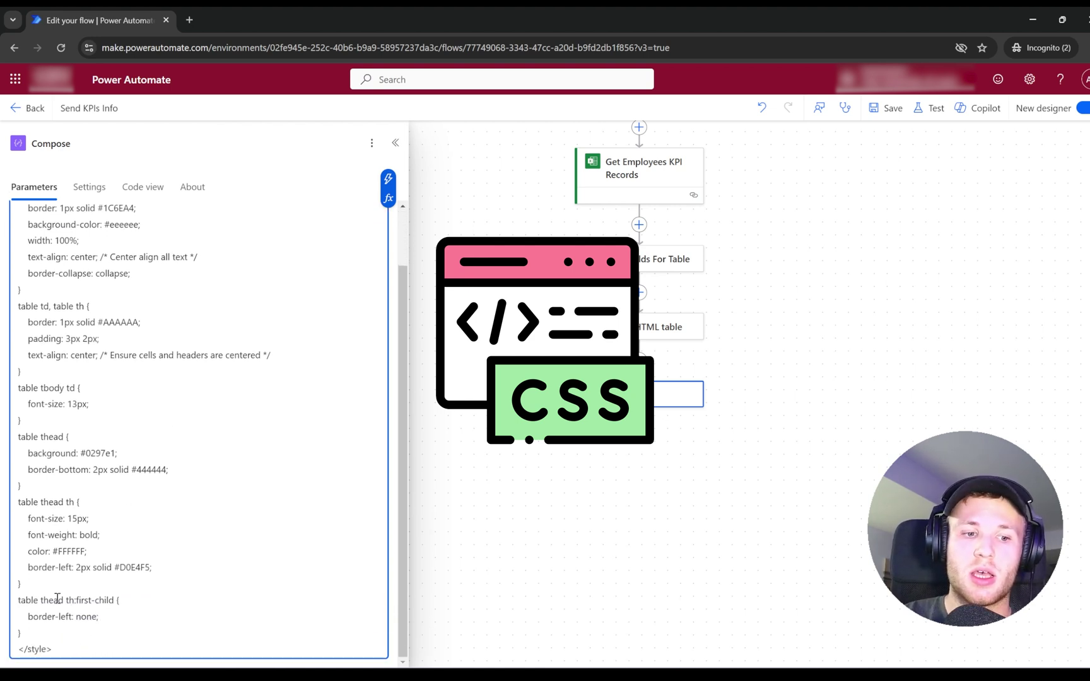
key("ctrl+a")
left_click(233, 316)
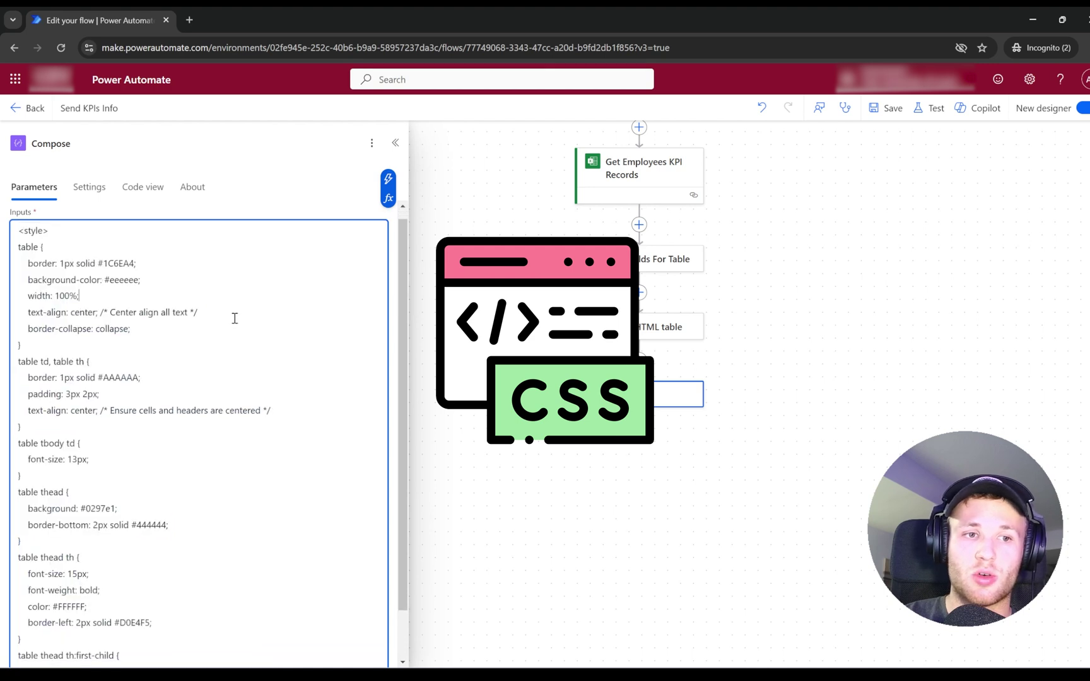
scroll(85, 631, "down", 2)
key("ctrl+a")
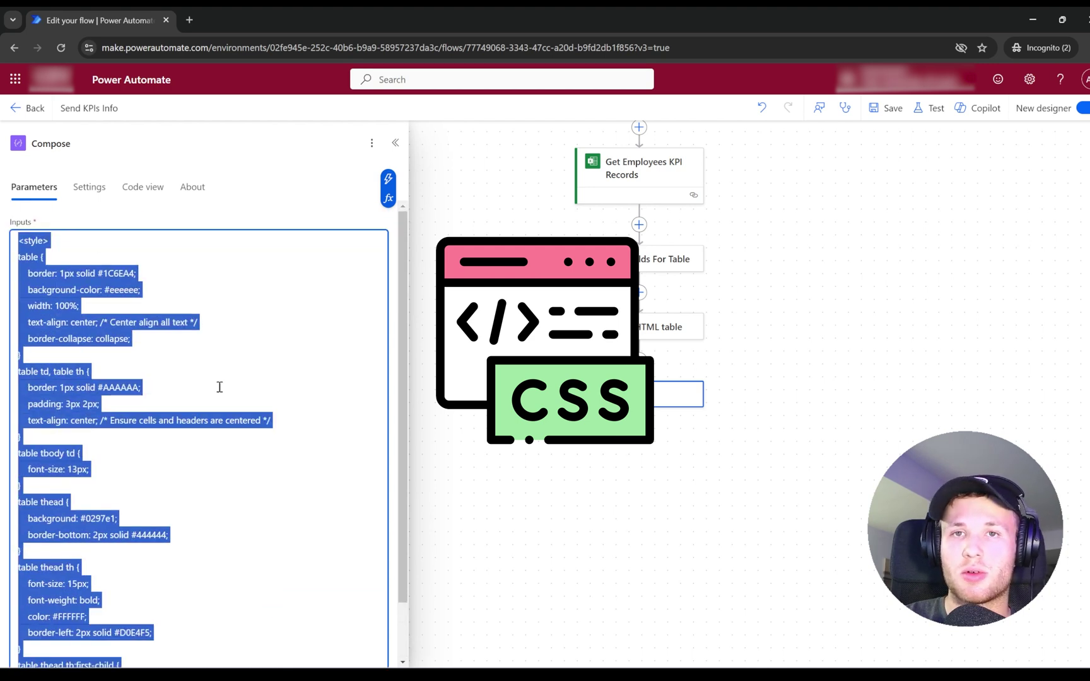
scroll(239, 479, "down", 2)
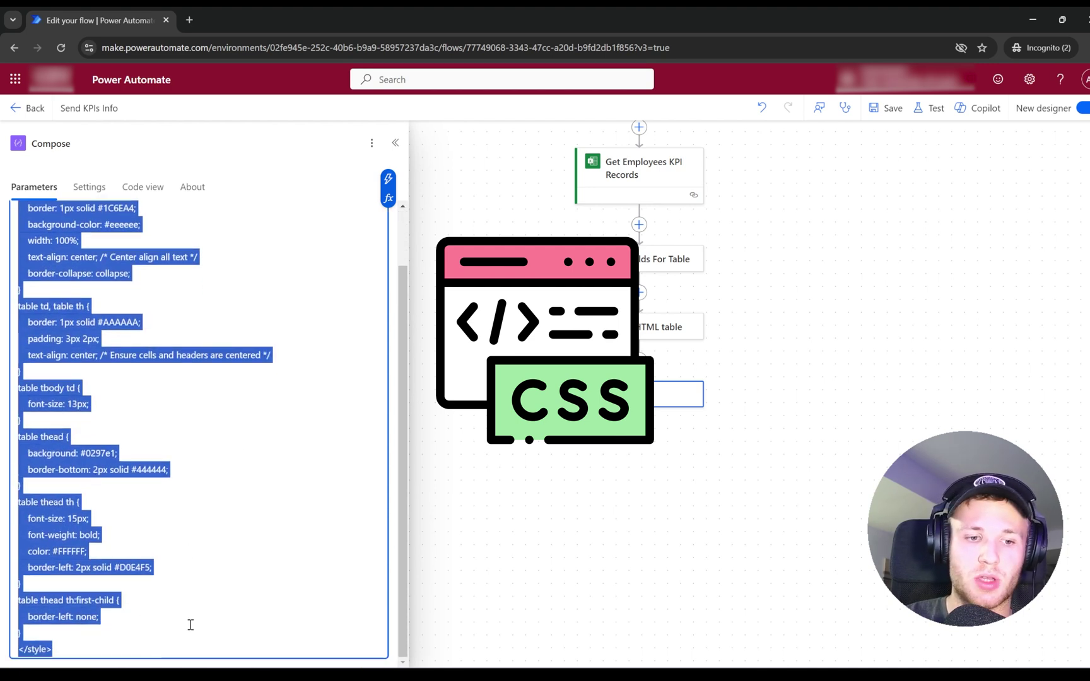
left_click(154, 648)
key("Return")
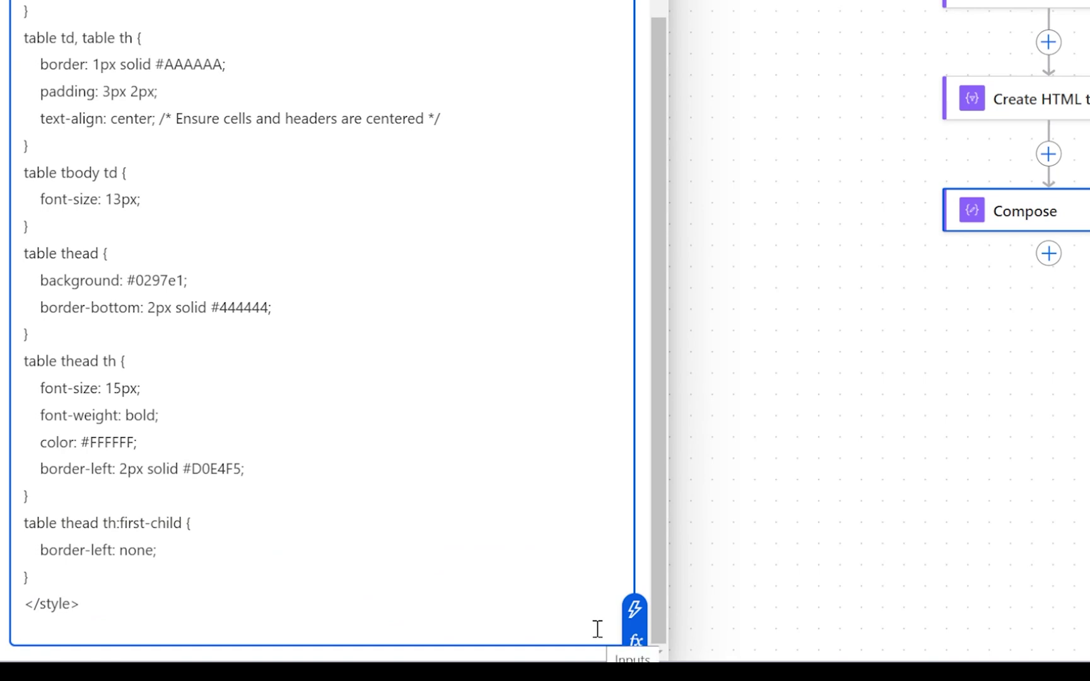
Insert the Create HTML table Output dynamic value after the CSS in Compose Inputs.
left_click(630, 644)
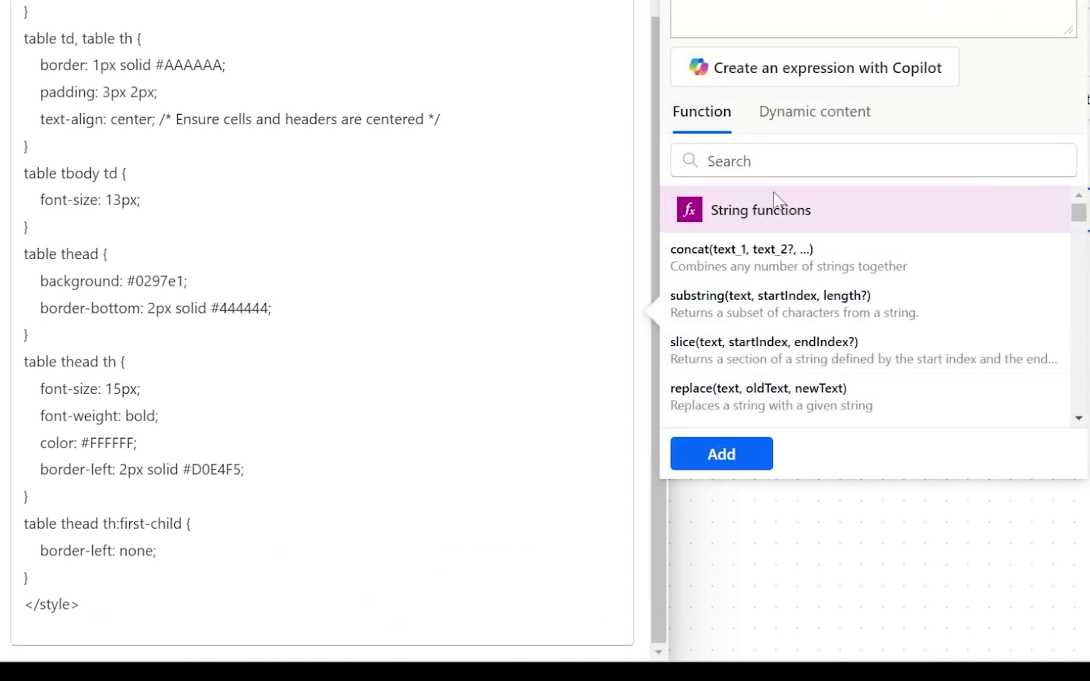
left_click(814, 111)
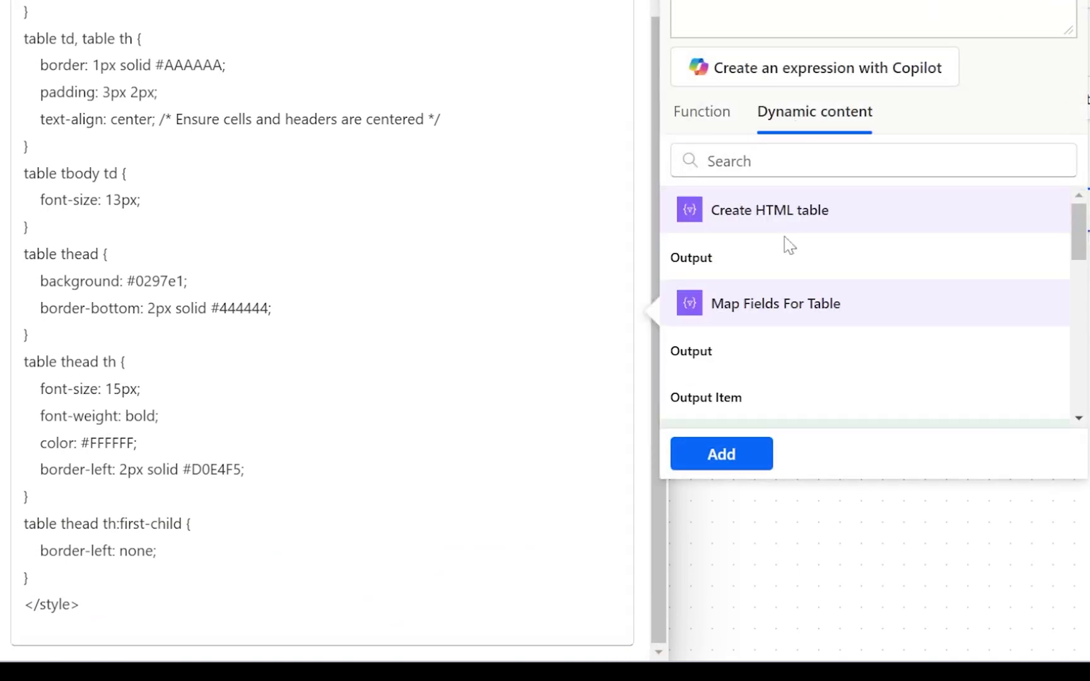
left_click(744, 366)
scroll(939, 243, "up", 2)
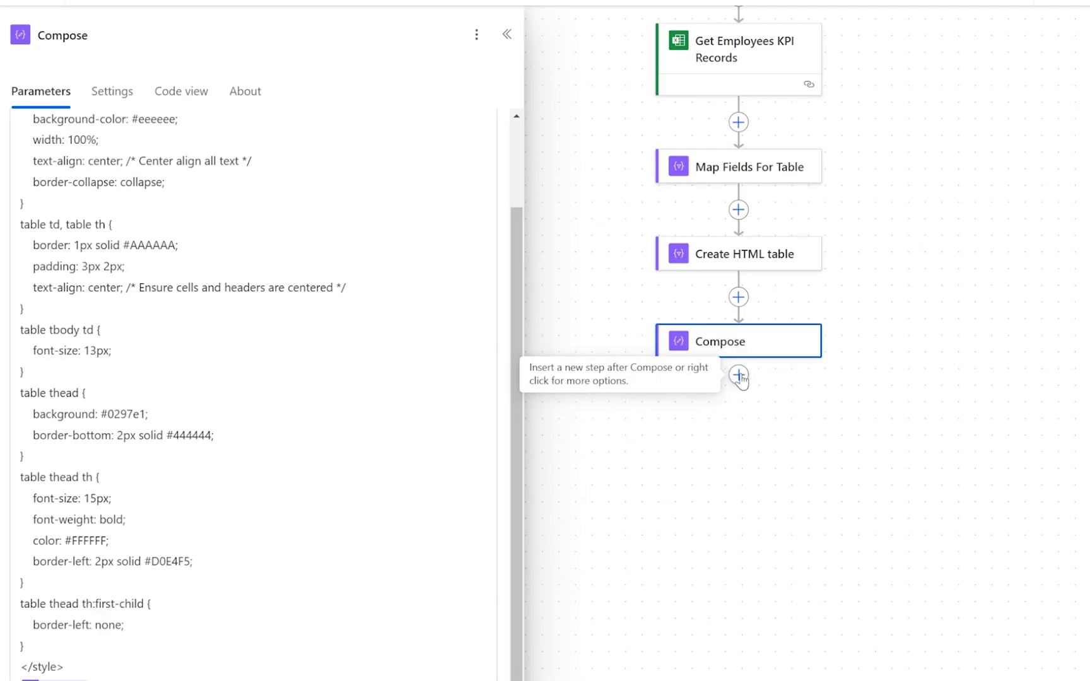
Add a Send an email (V2) action after the Compose step.
left_click(738, 374)
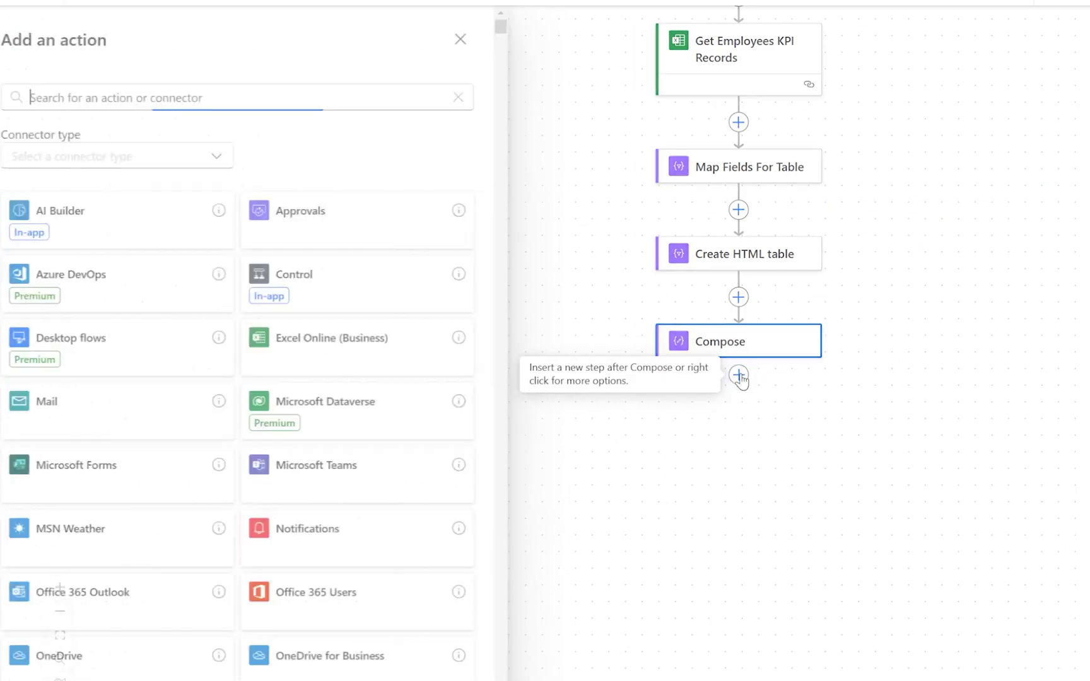
type("Send Emal")
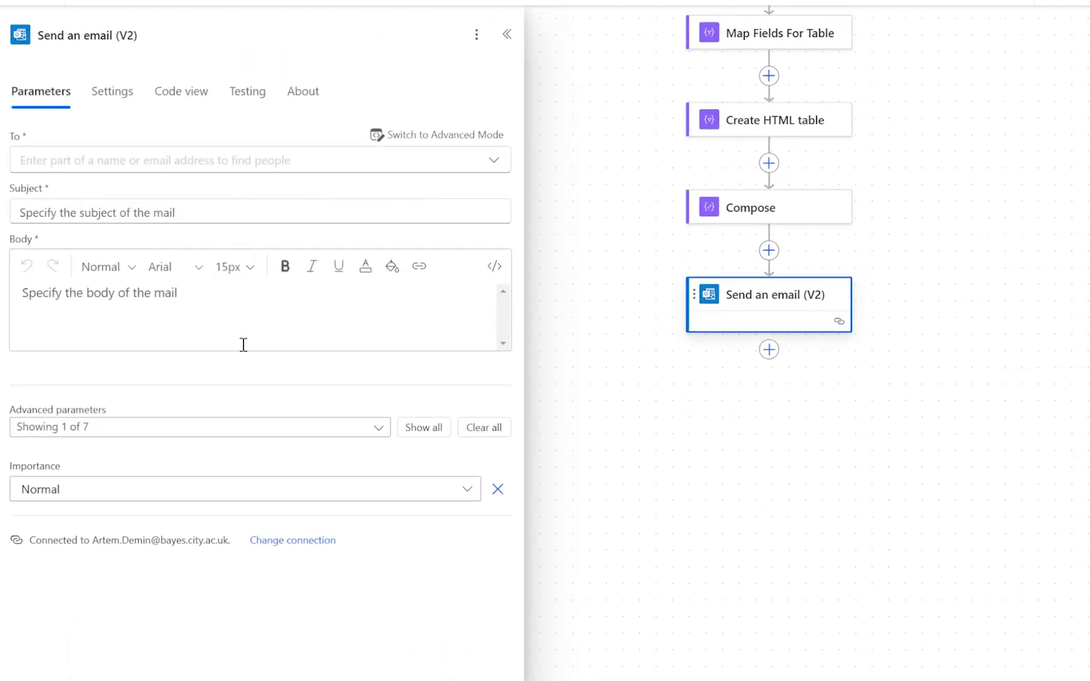
left_click(222, 313)
Choose the suggested recipient and set the email subject to 'Test Table'.
left_click(62, 159)
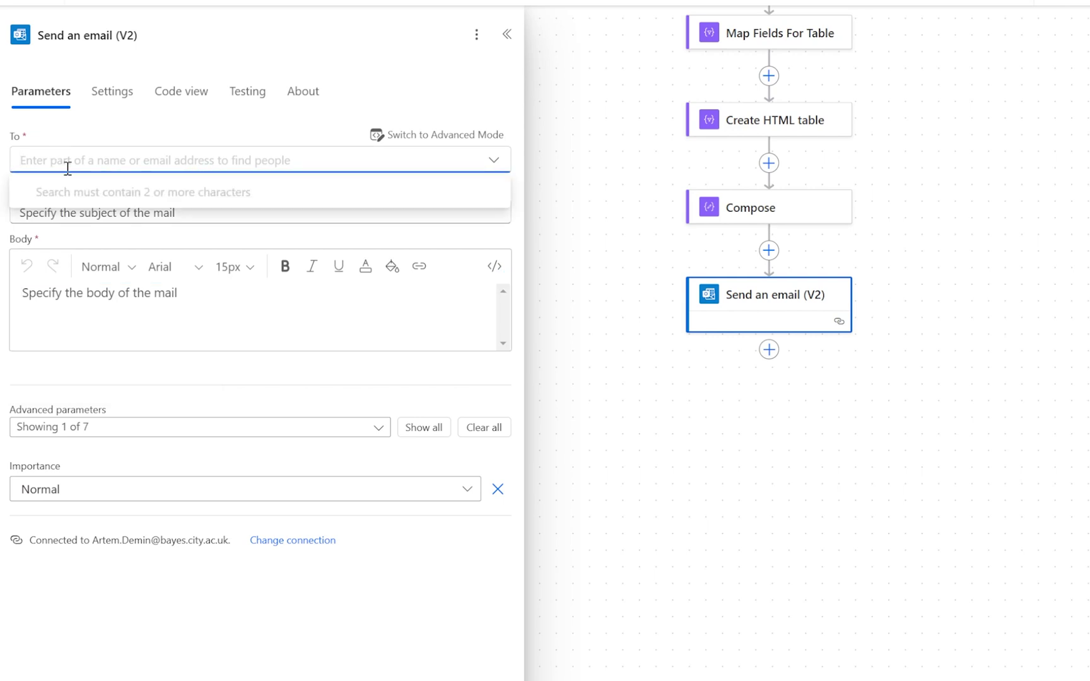
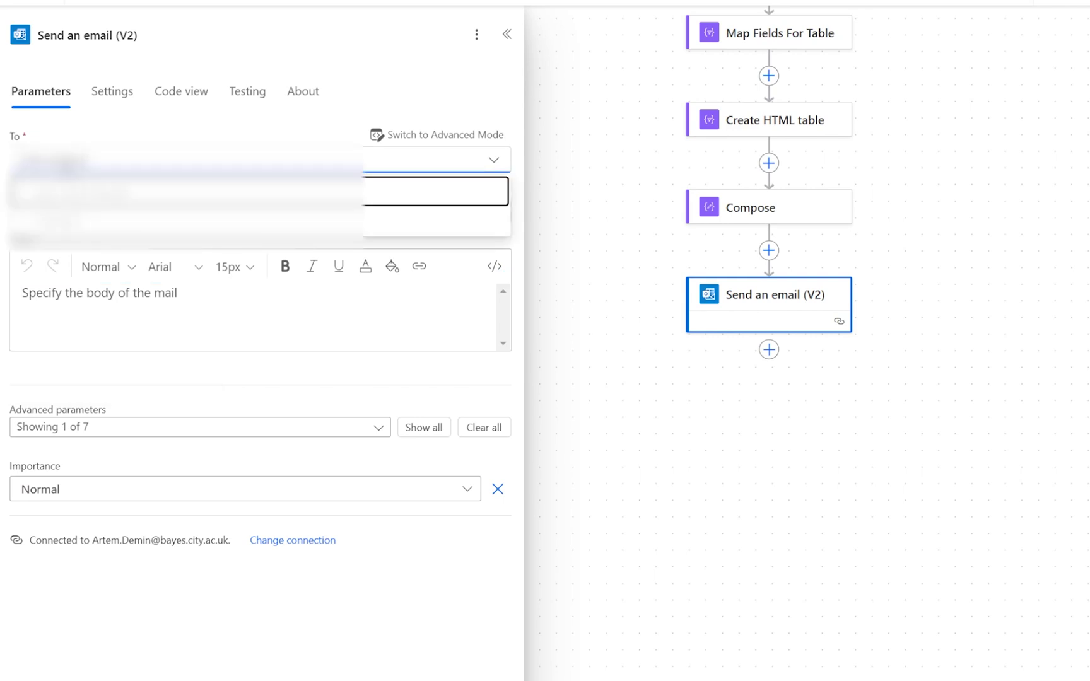
key("Return")
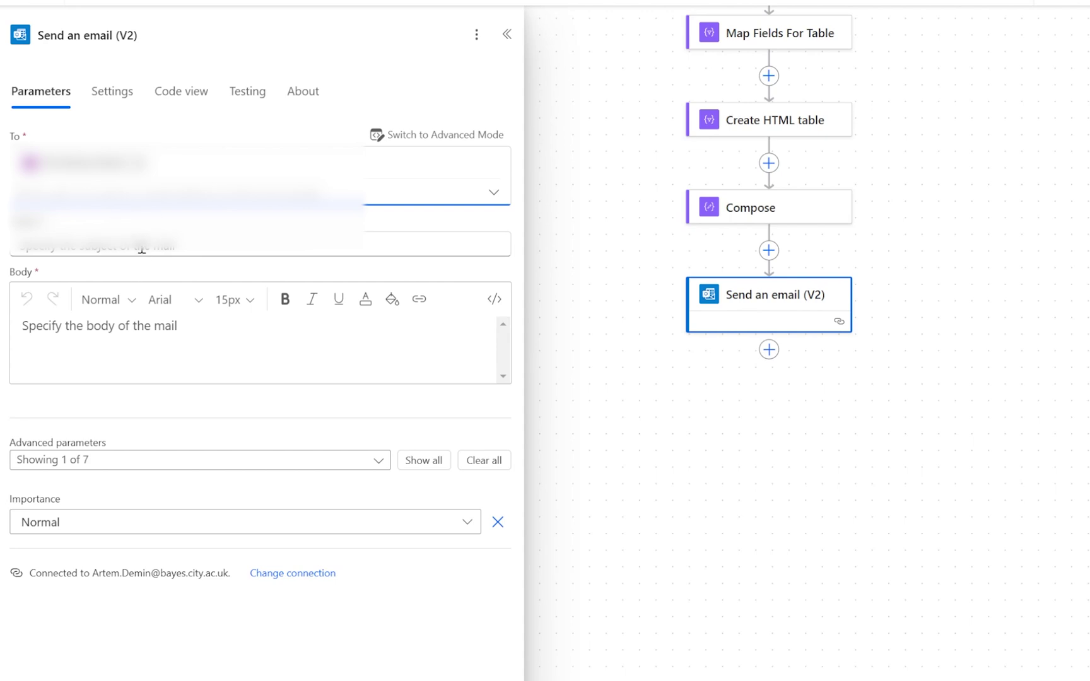
left_click(142, 250)
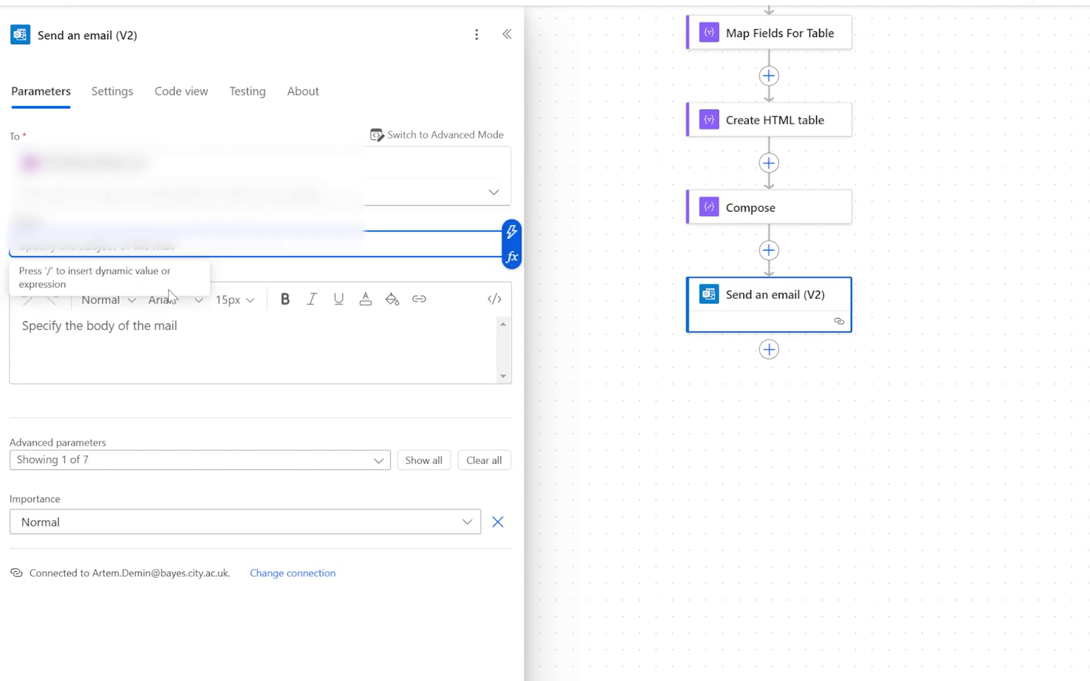
type("Test")
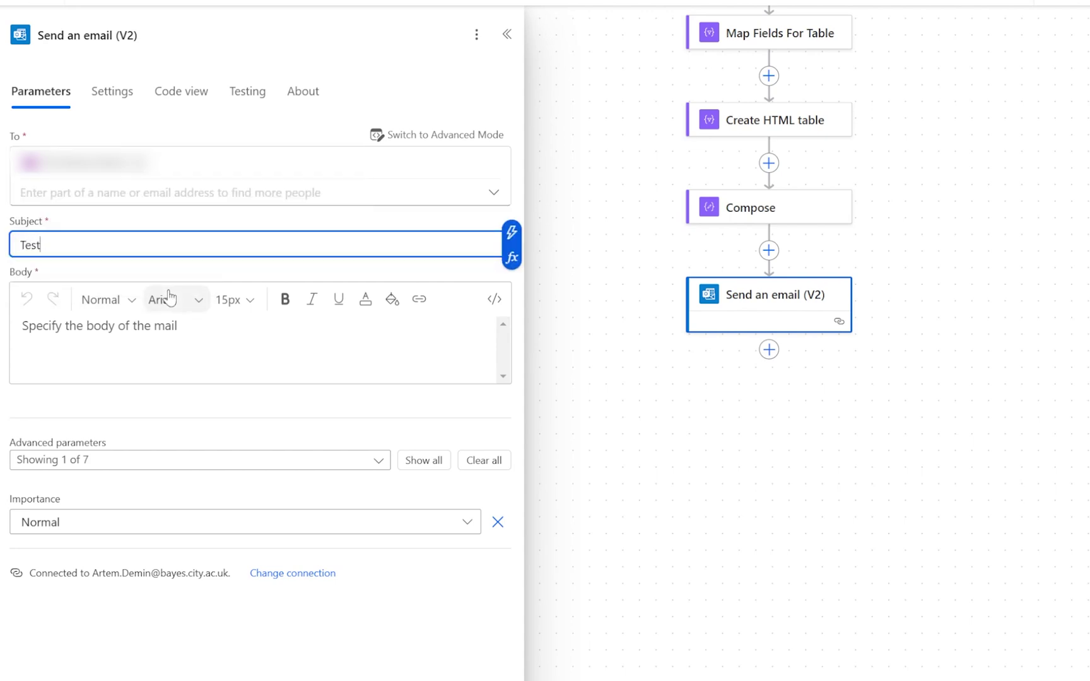
type(" Table")
Write 'Hi there!' and 'This is table:' on separate lines in the email body.
left_click(83, 331)
type("Hi ")
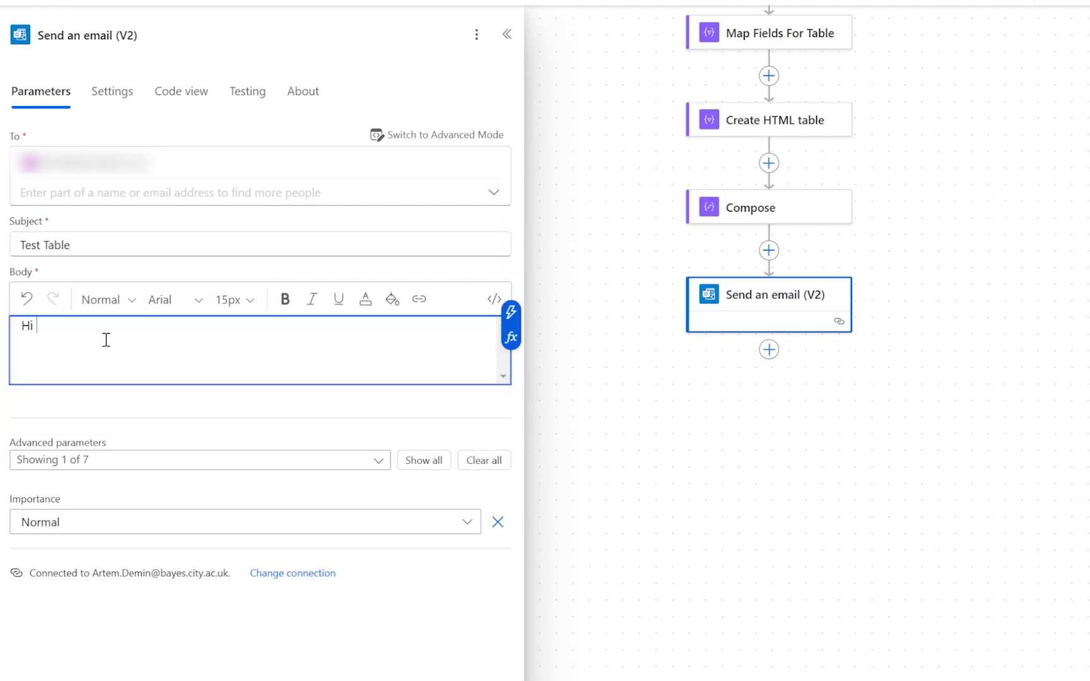
type("there!")
key("Return")
key("Return")
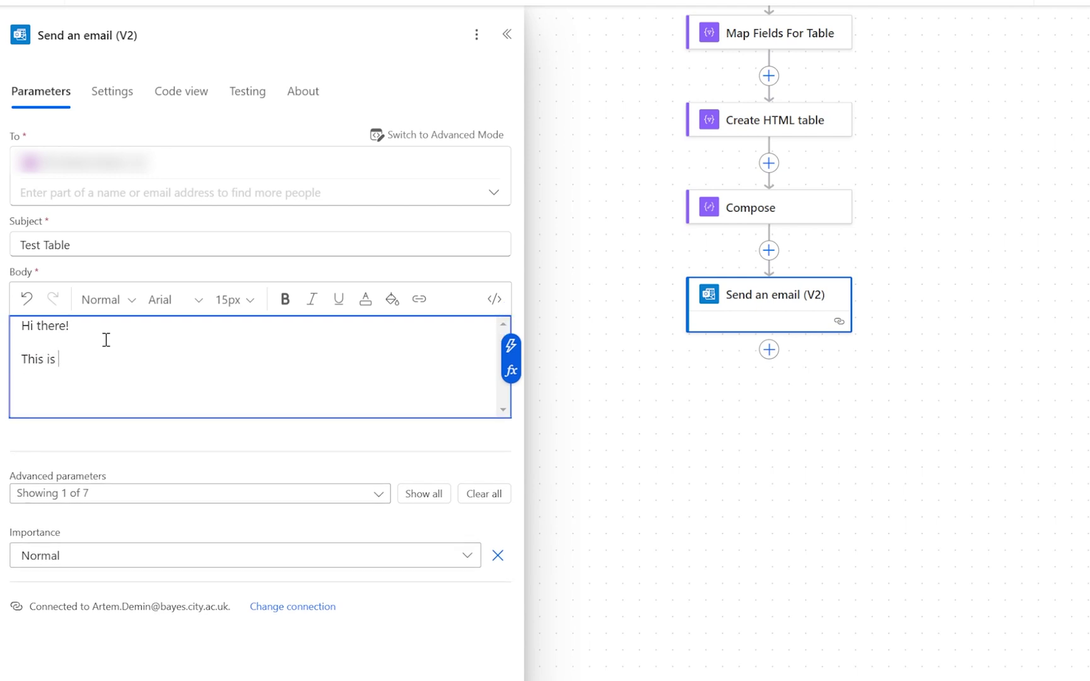
type("This is table:")
key("Return")
key("Return")
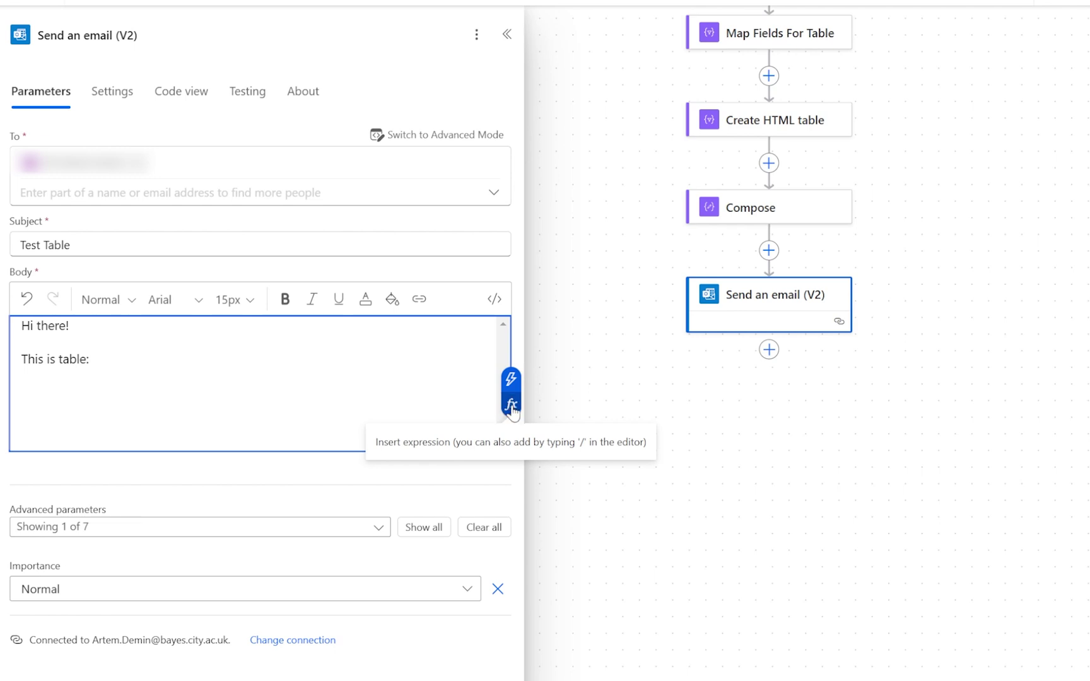
Insert the Compose step's Outputs dynamic value below the intro line in the body.
left_click(510, 403)
left_click(465, 379)
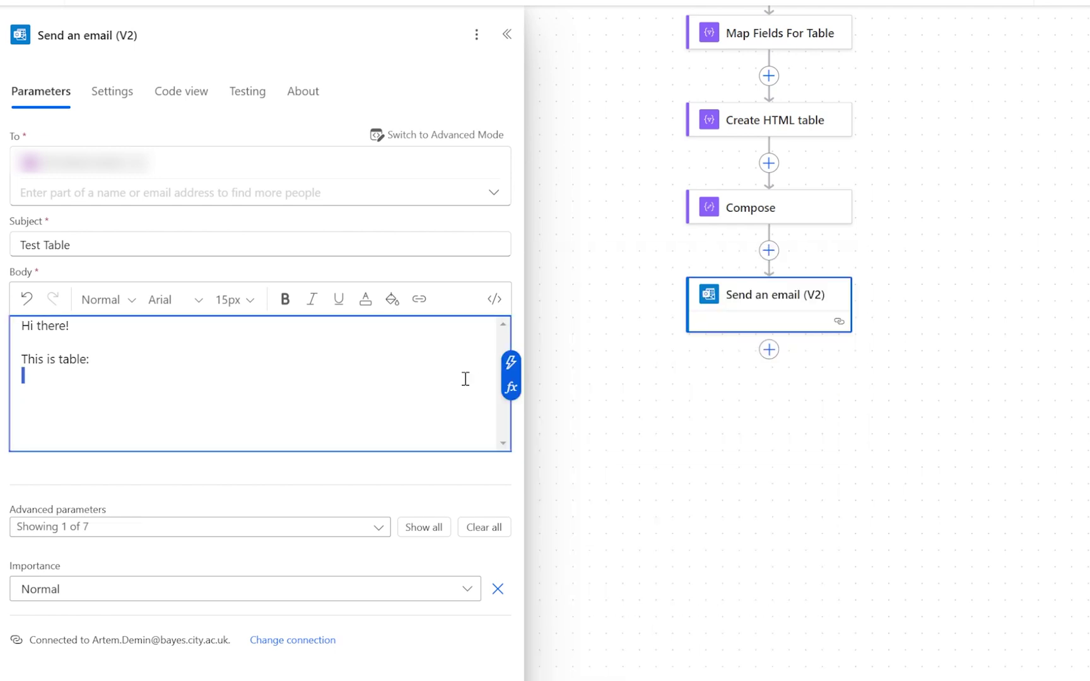
left_click(514, 389)
left_click(662, 419)
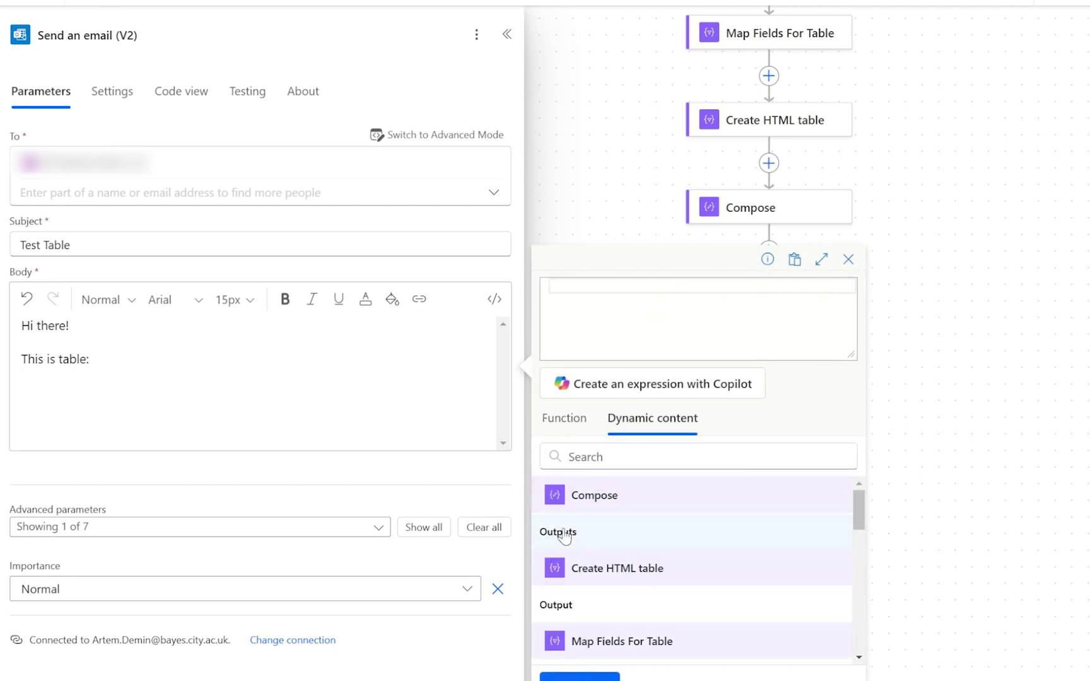
left_click(585, 505)
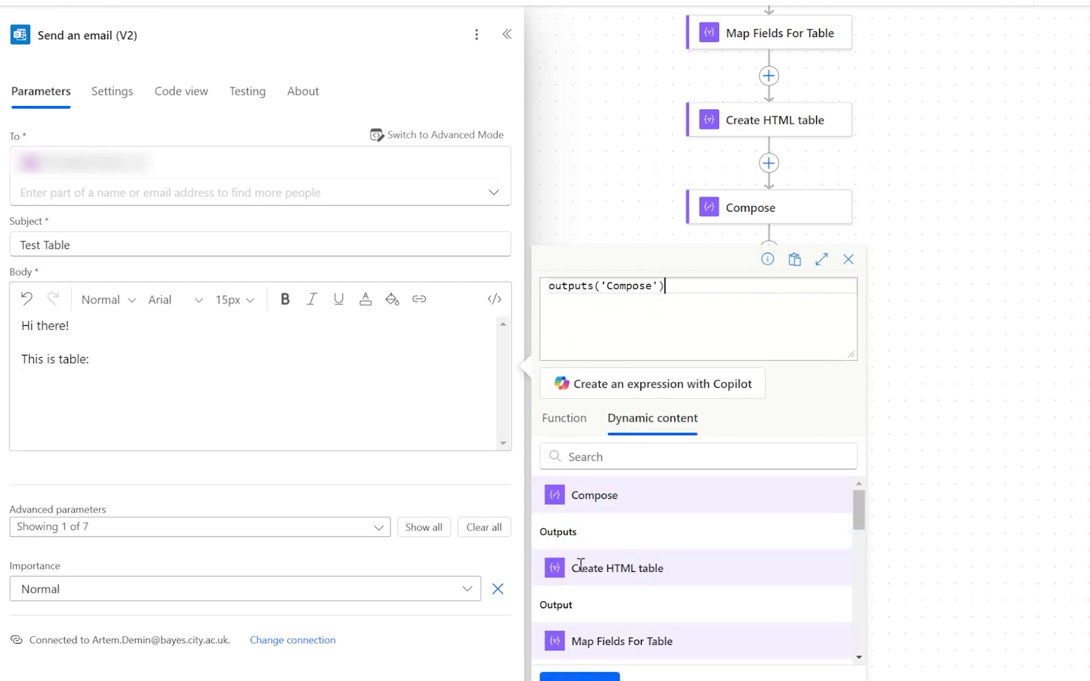
left_click(583, 677)
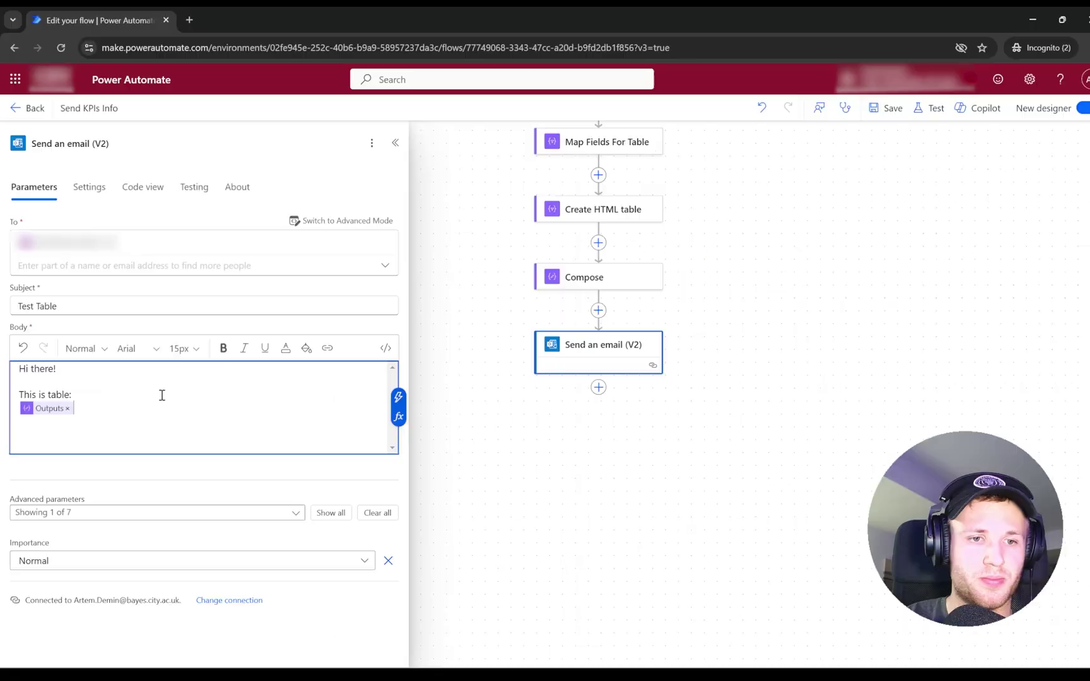
Add a blank line before the table, save the flow and run a test.
left_click(201, 357)
key("Return")
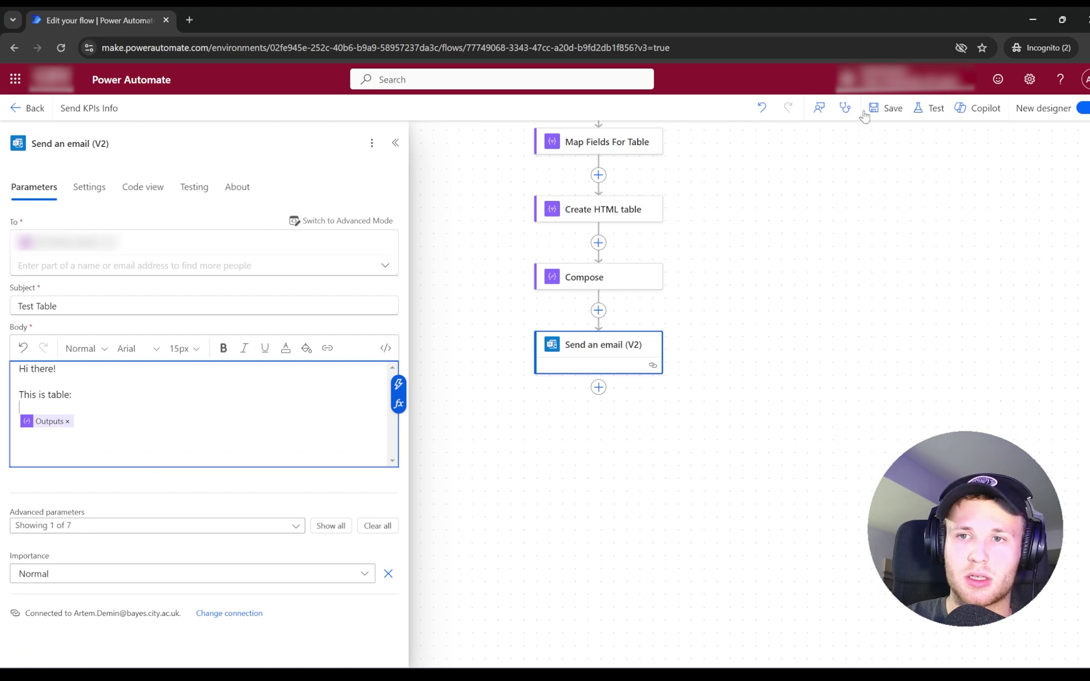
left_click(877, 108)
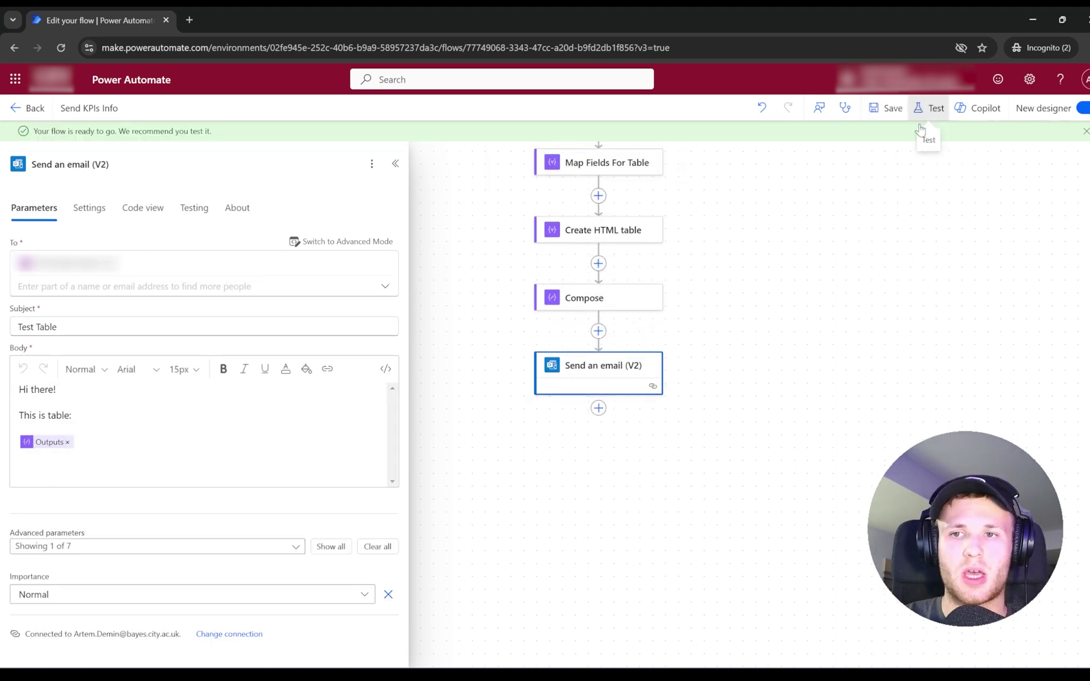
left_click(920, 119)
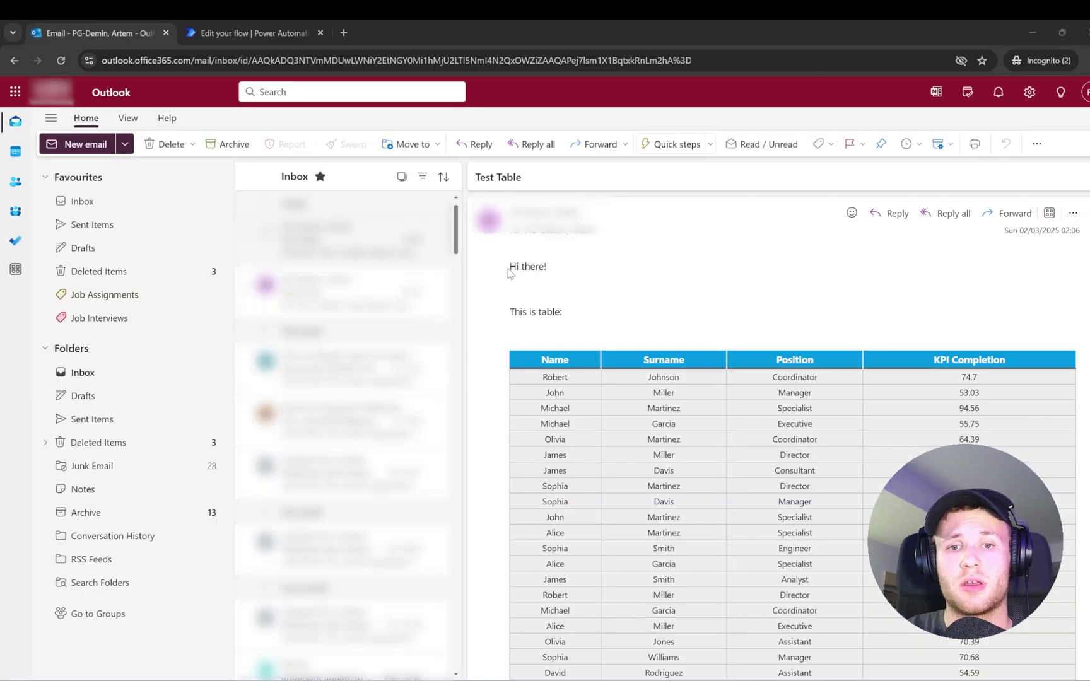
left_click_drag(510, 267, 642, 321)
scroll(555, 309, "down", 1)
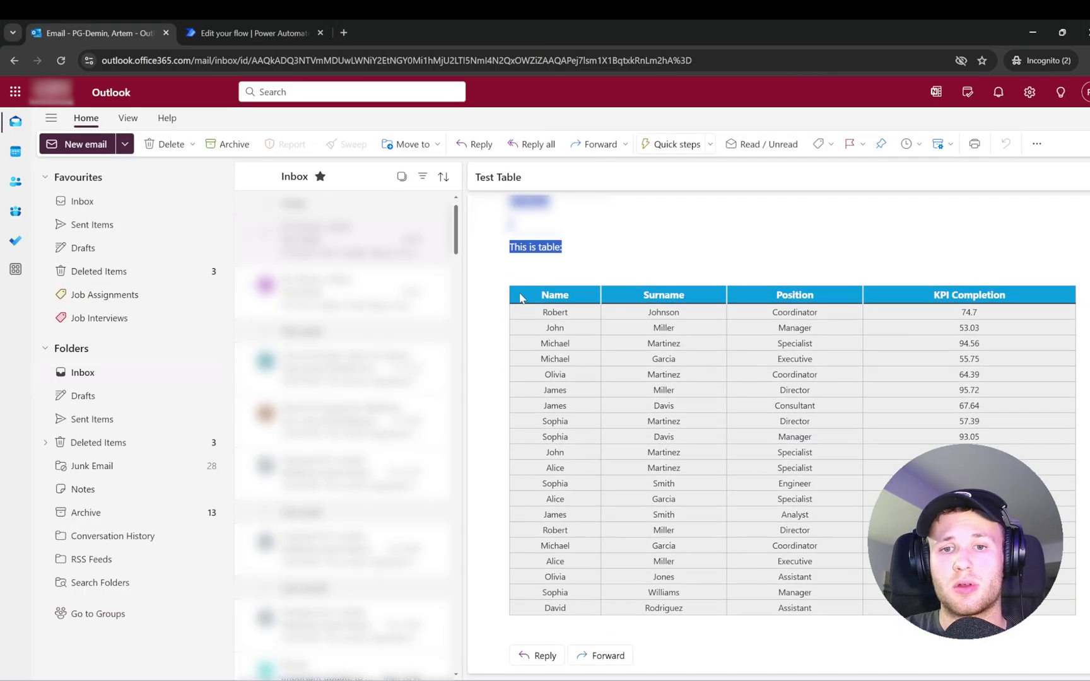
left_click_drag(519, 298, 971, 608)
scroll(971, 607, "up", 1)
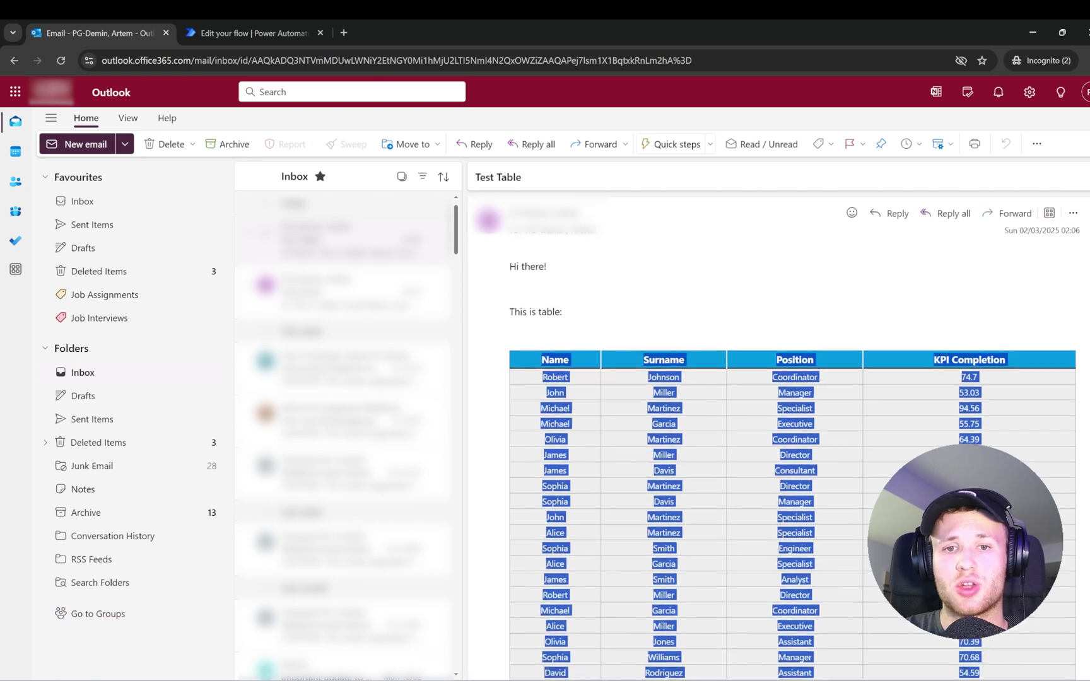
left_click(572, 355)
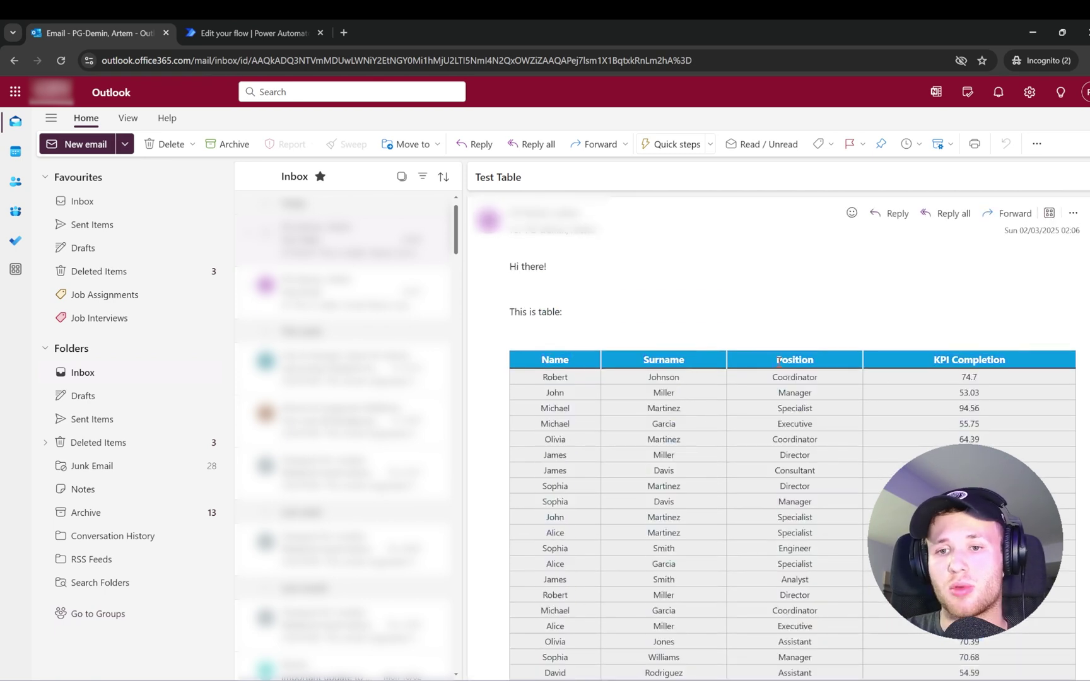
scroll(945, 407, "down", 2)
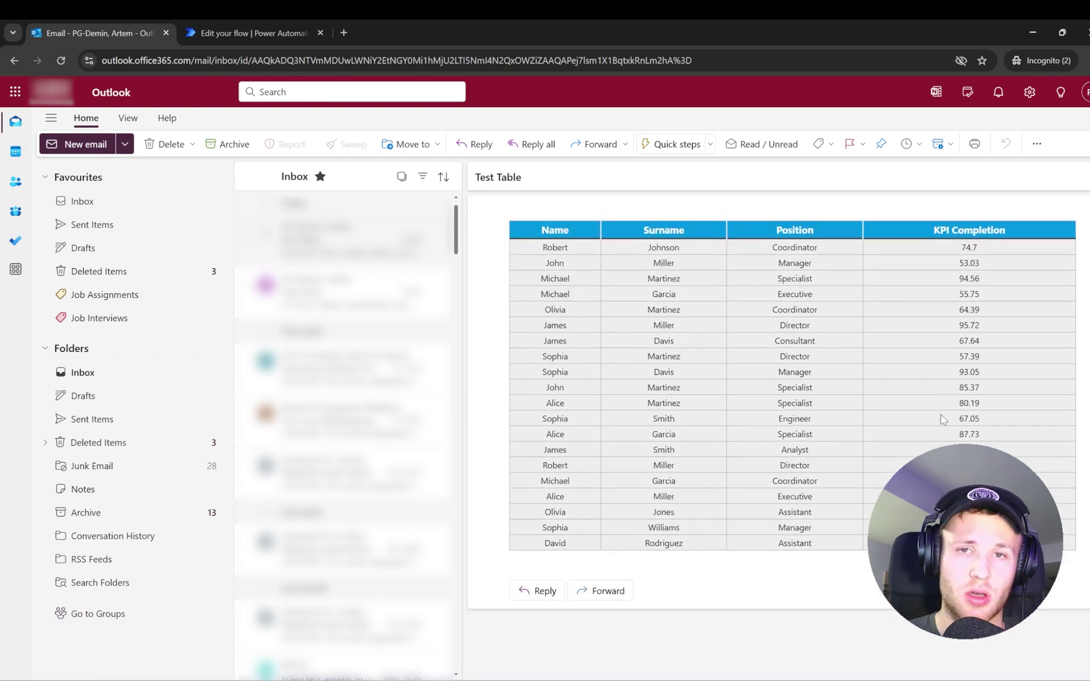